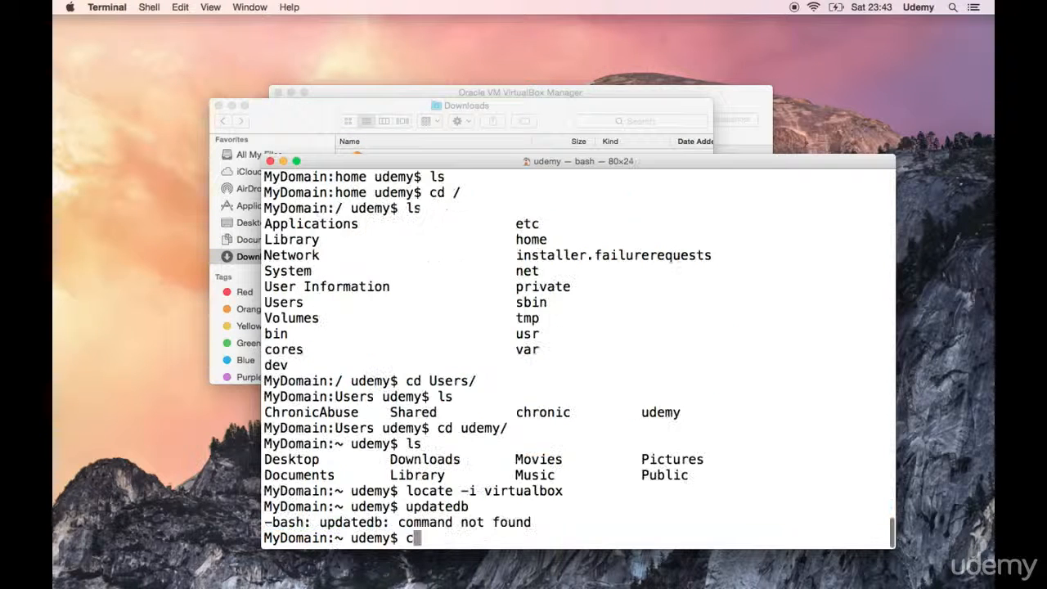
Step: Clear the extraction output from the terminal
type("lear")
key("Return")
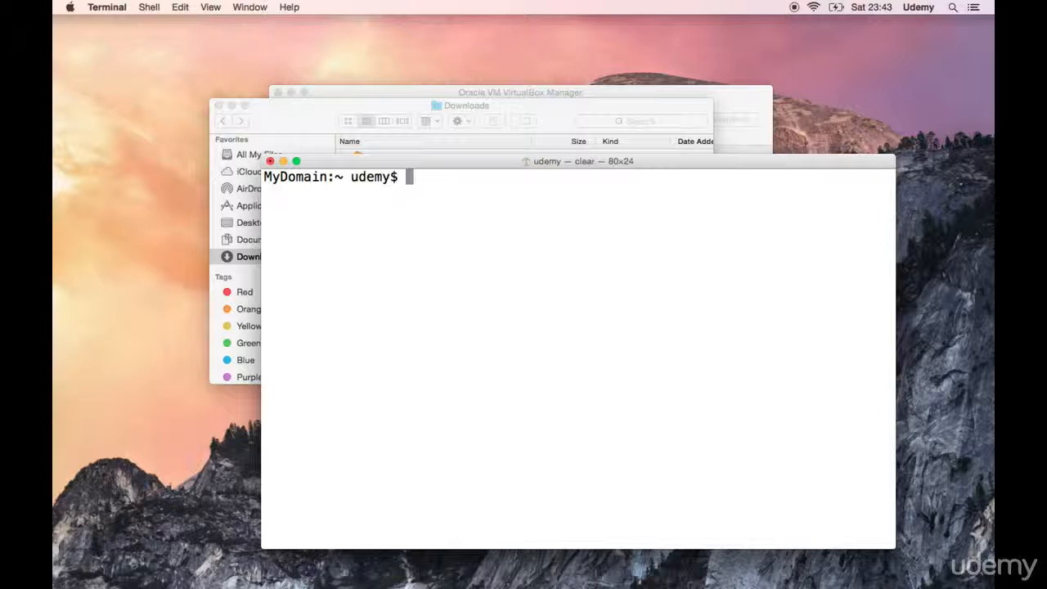
Step: Open Kali-Linux-2.0.0-vbox-amd64.ova from the Downloads folder in VirtualBox and import the appliance with its suggested settings
left_click(321, 123)
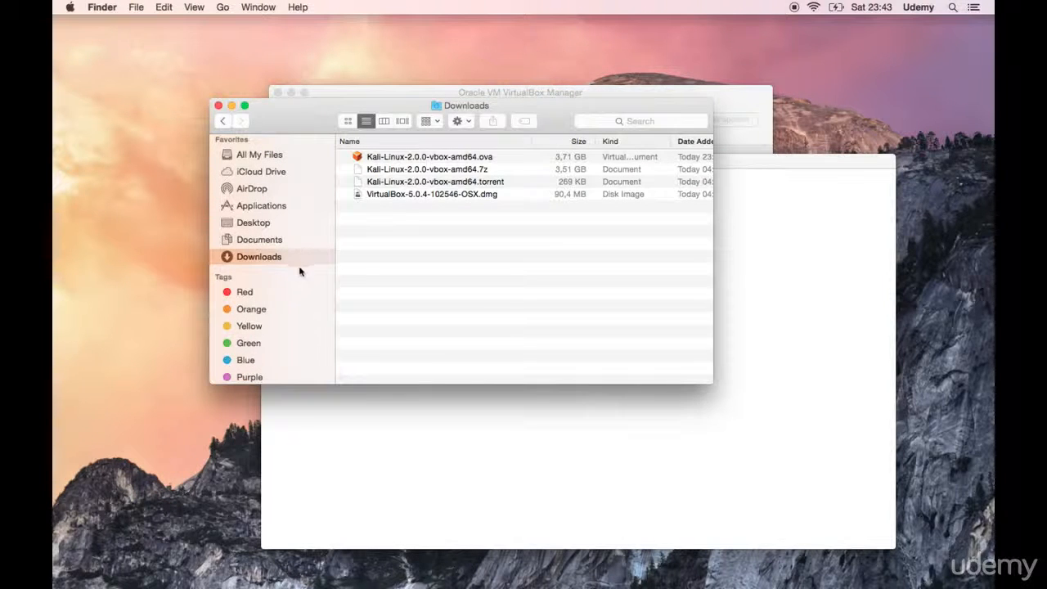
left_click(439, 157)
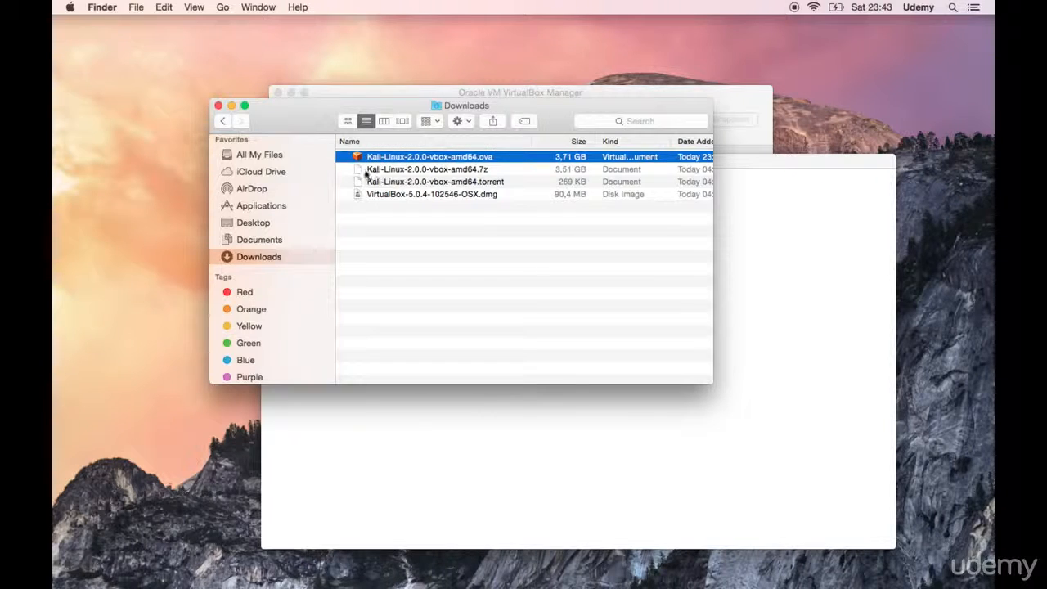
double_click(470, 157)
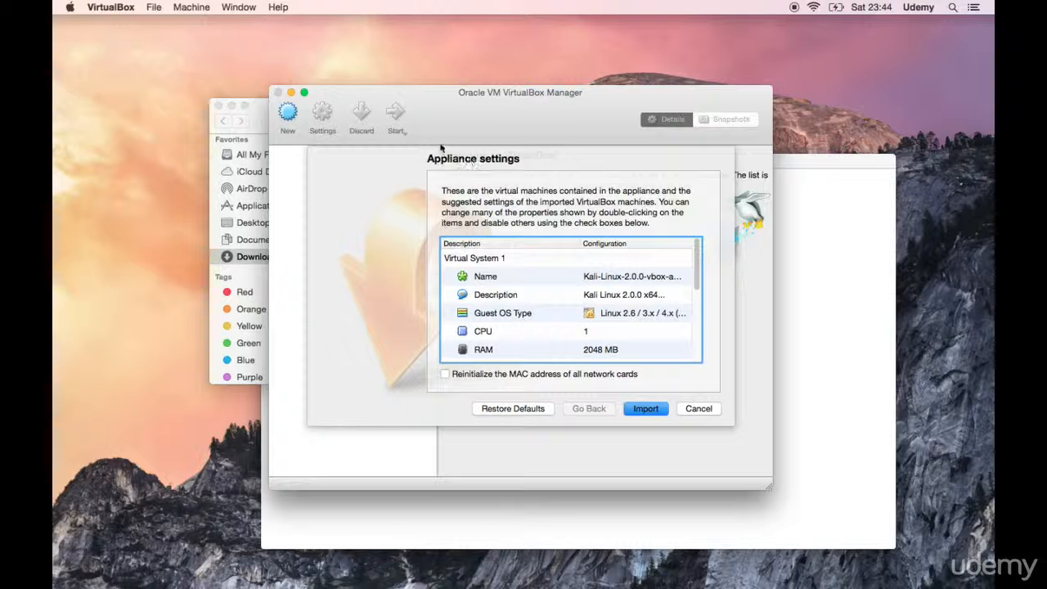
left_click(639, 409)
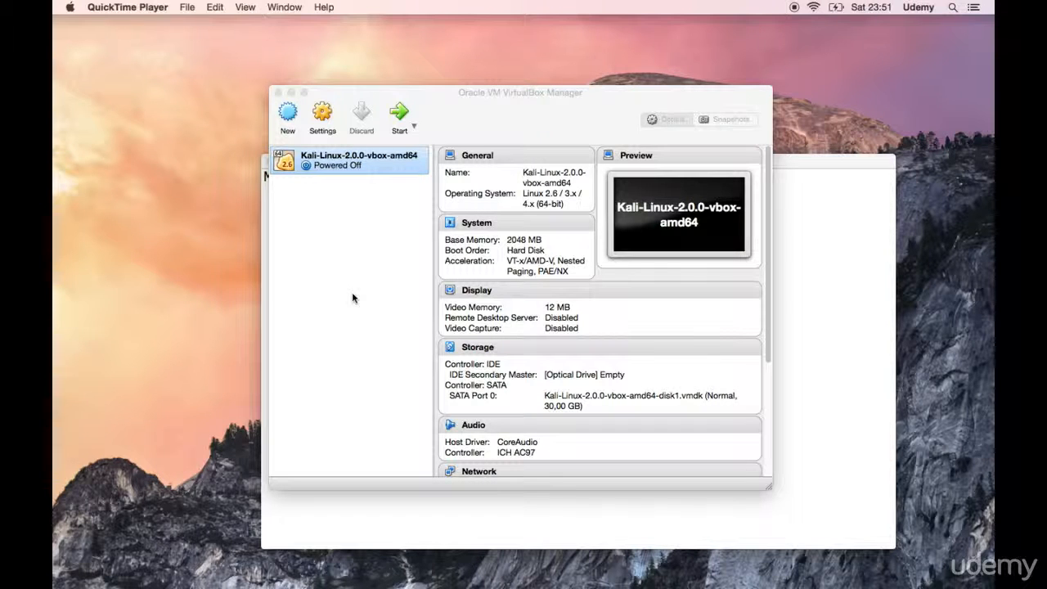
left_click(315, 168)
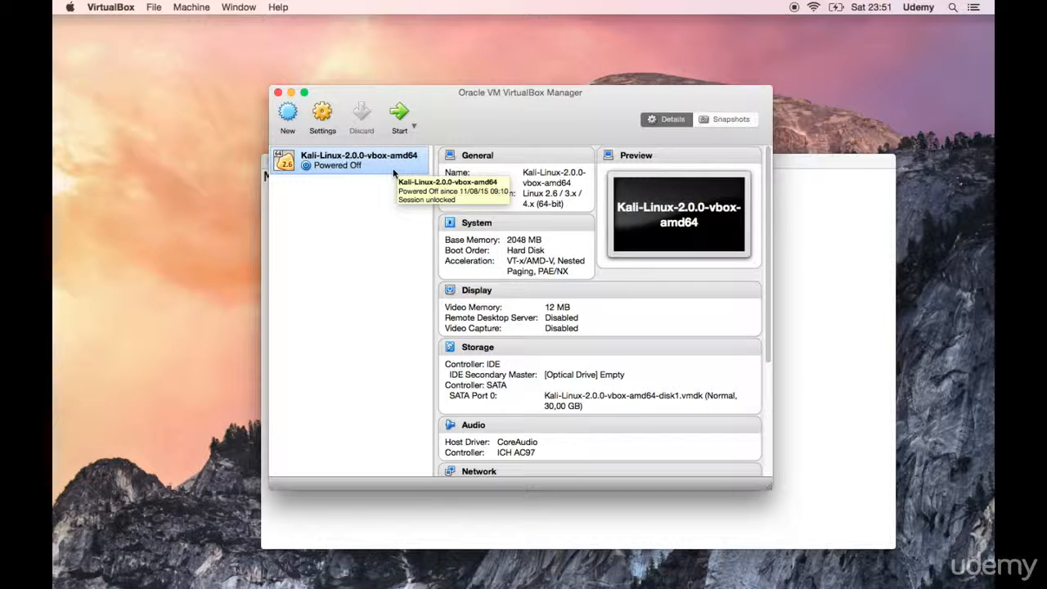
Step: Switch to Terminal, go to the home directory, and print its path and contents with pwd and ls
left_click(578, 502)
type("cd /")
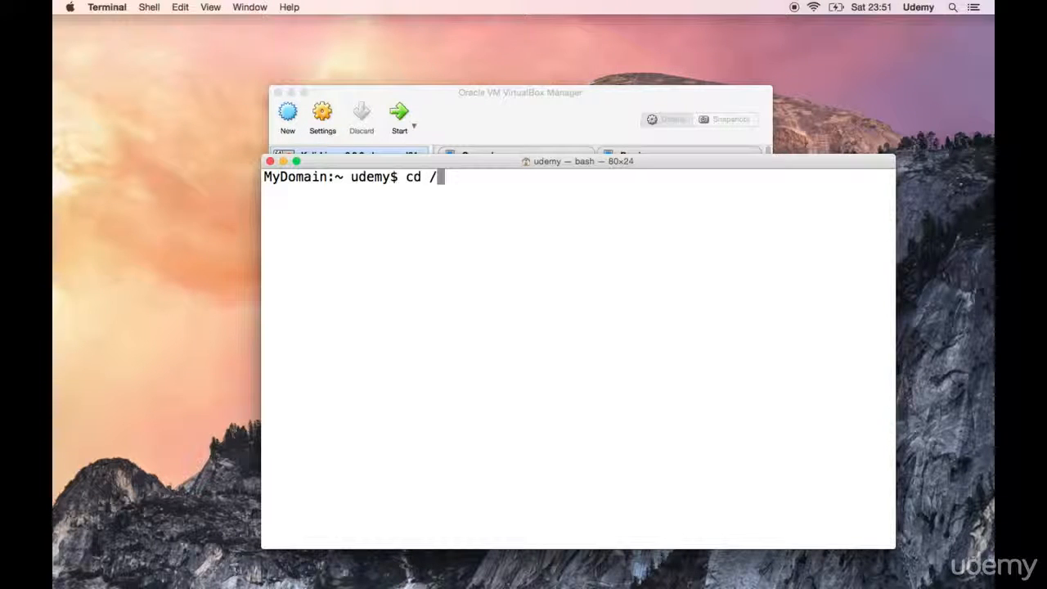
key("BackSpace")
key("Return")
type("pwd")
key("Return")
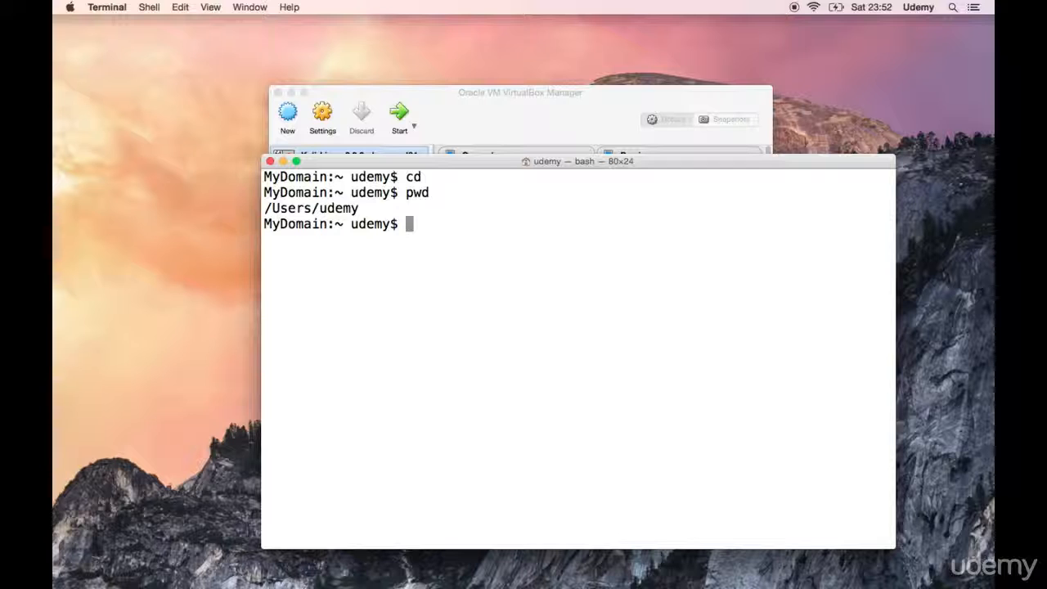
type("ls")
key("Return")
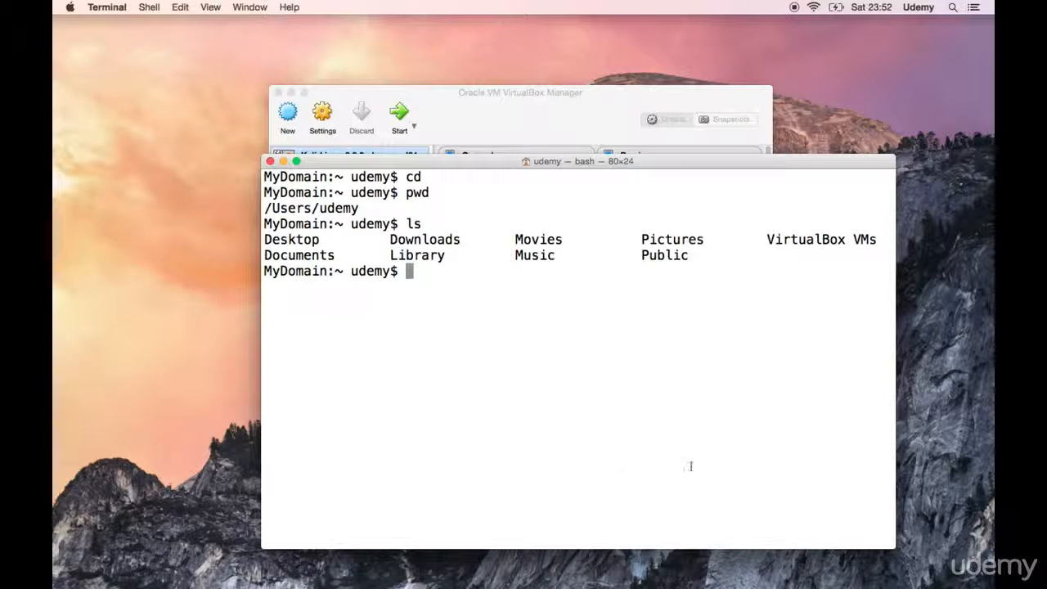
Step: Change into the VirtualBox VMs directory and list its contents
left_click_drag(765, 242, 880, 239)
type("cd V")
key("Tab")
key("Return")
type("ls")
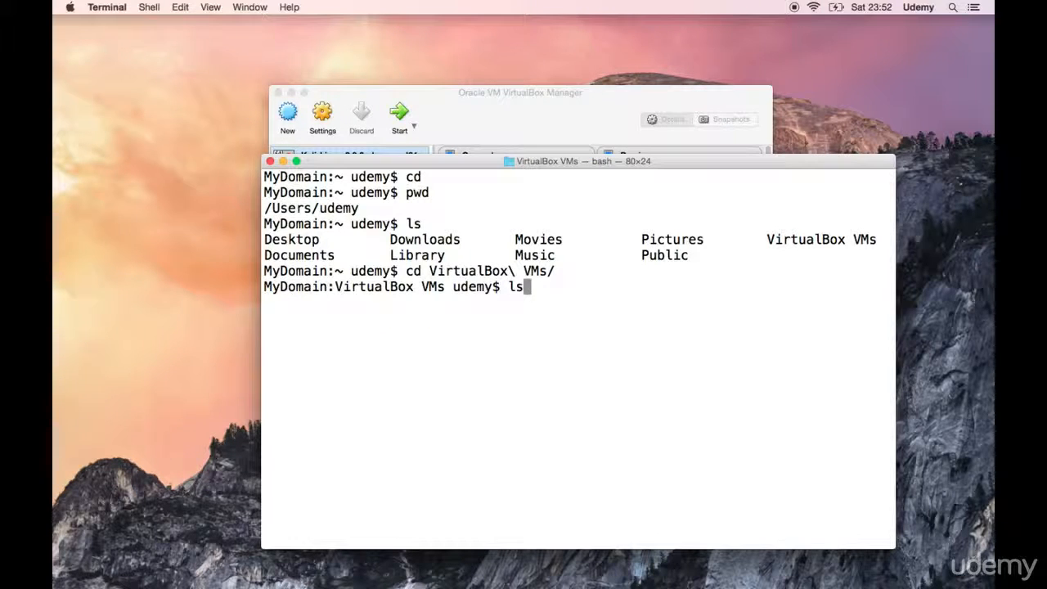
key("Return")
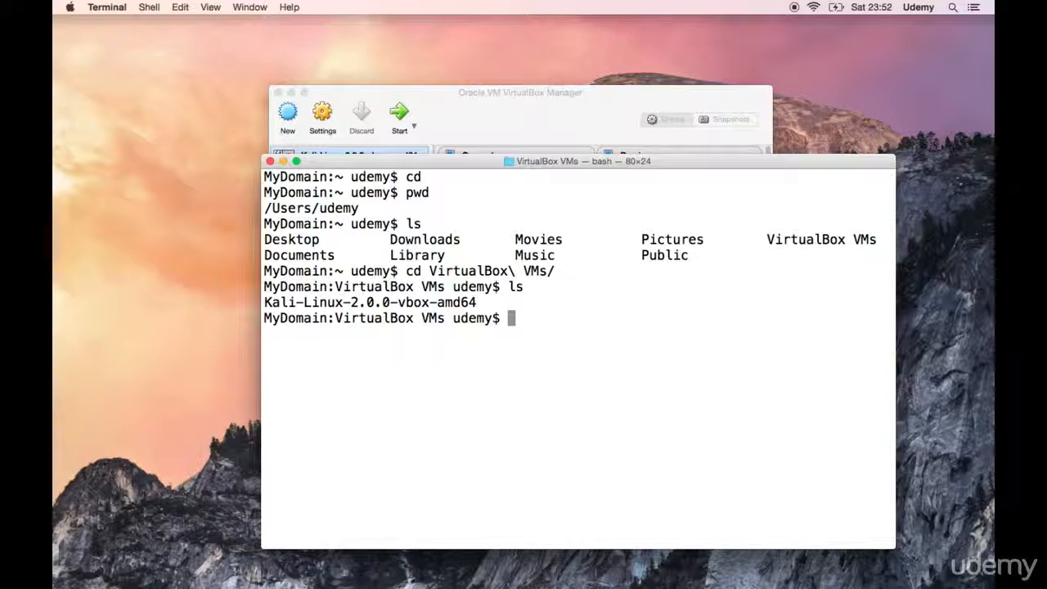
Step: Switch to VirtualBox and review the Kali machine's general settings and its motherboard, processor and acceleration options, accepting them without changes
left_click(567, 106)
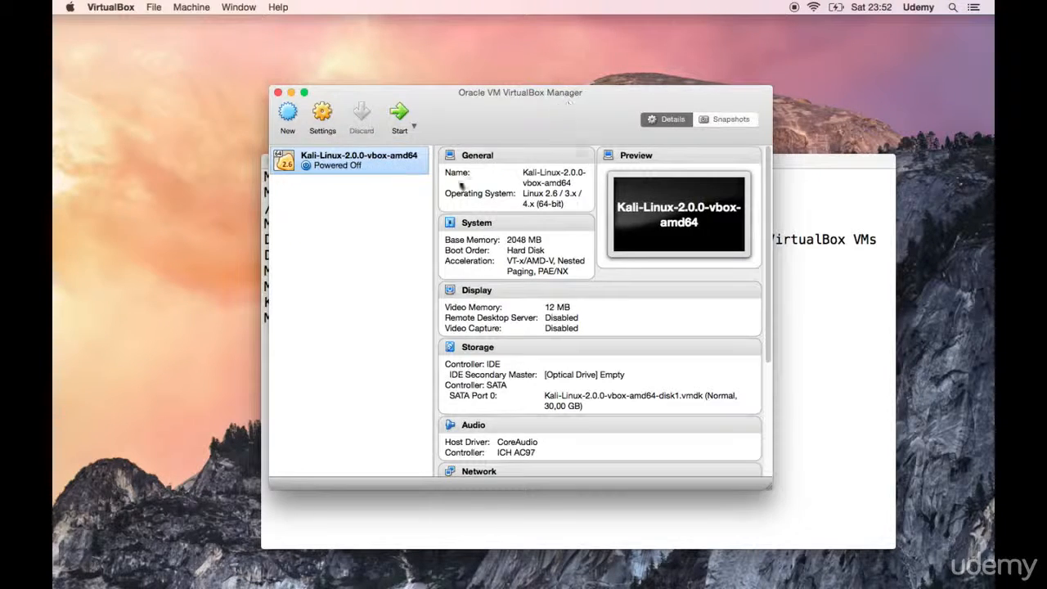
right_click(347, 170)
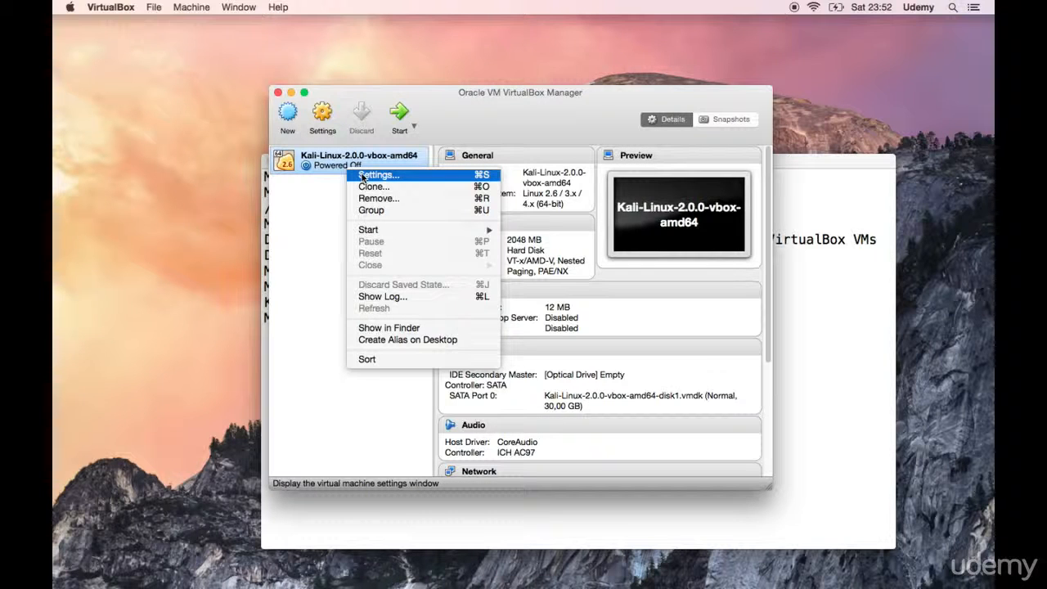
left_click(367, 176)
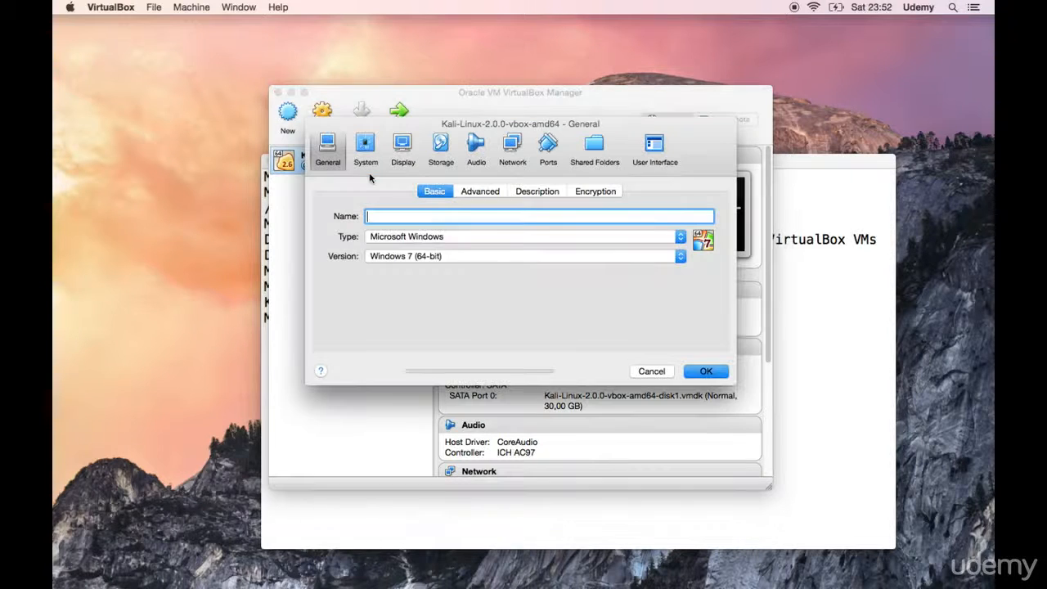
left_click(368, 161)
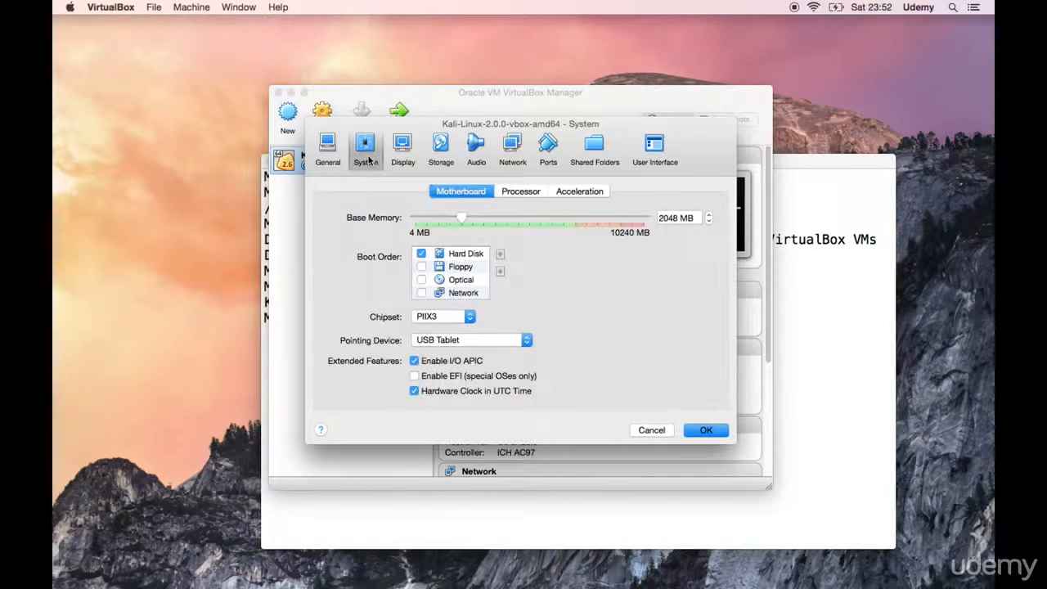
mouse_move(462, 219)
left_click(528, 194)
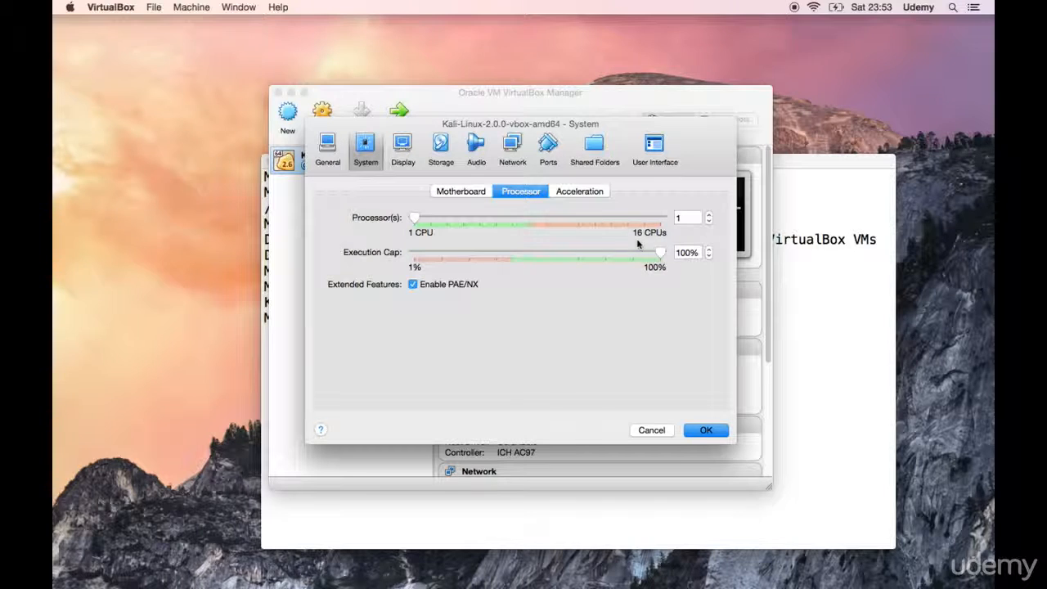
left_click(572, 197)
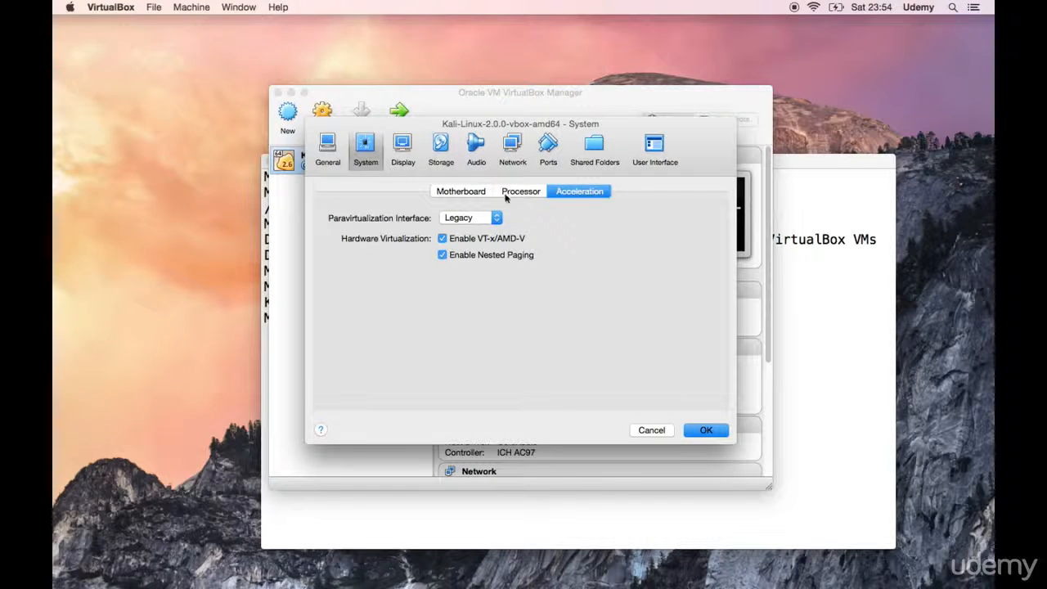
left_click(470, 193)
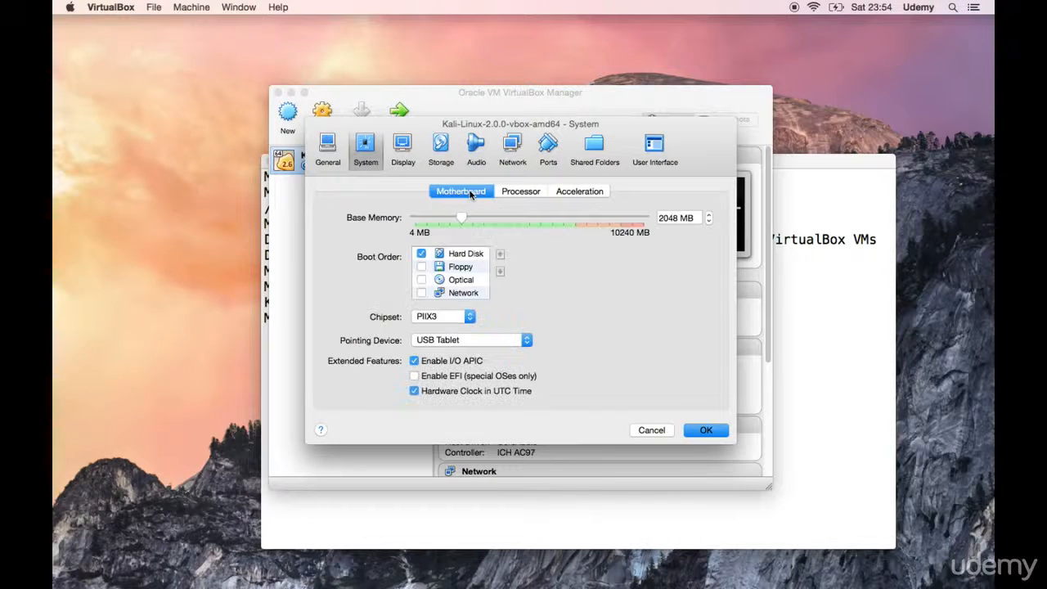
left_click(322, 160)
left_click(373, 147)
mouse_move(472, 268)
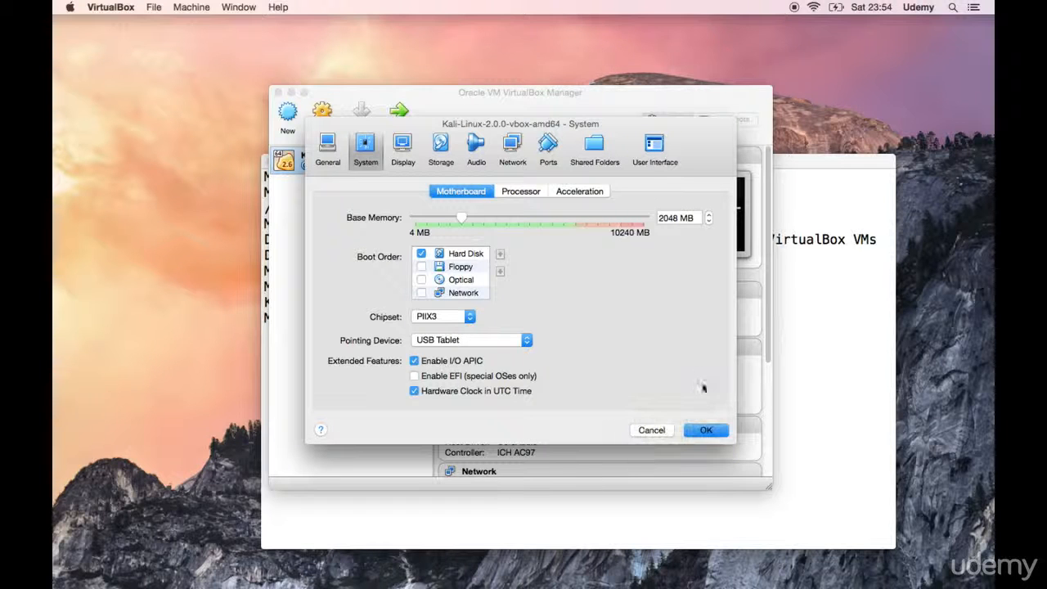
left_click(691, 431)
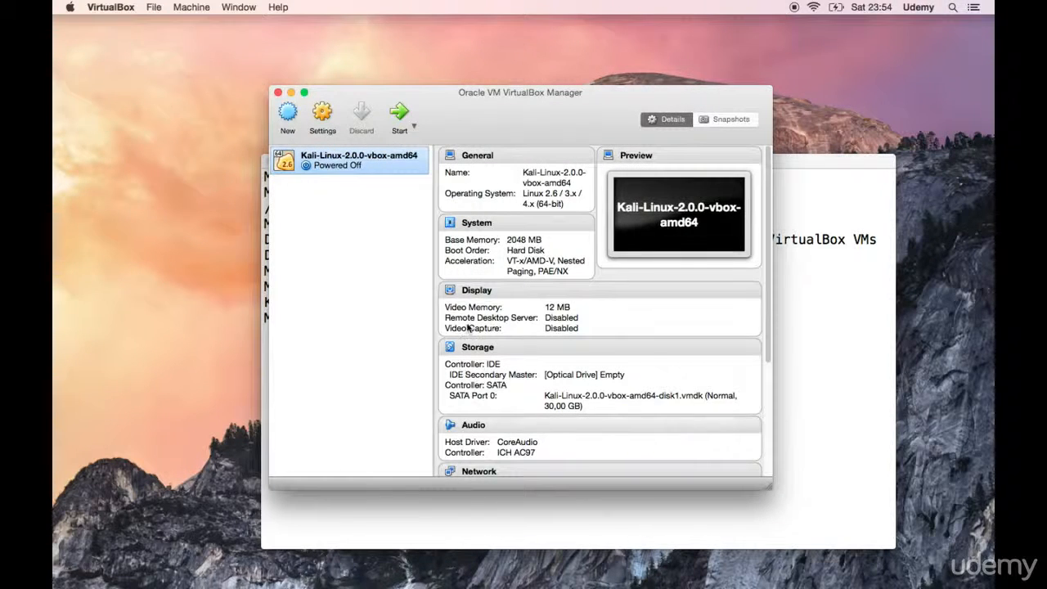
Step: Start the Kali-Linux-2.0.0-vbox-amd64 machine with the Kali GNU/Linux boot entry and dismiss the keyboard capture notice
double_click(328, 166)
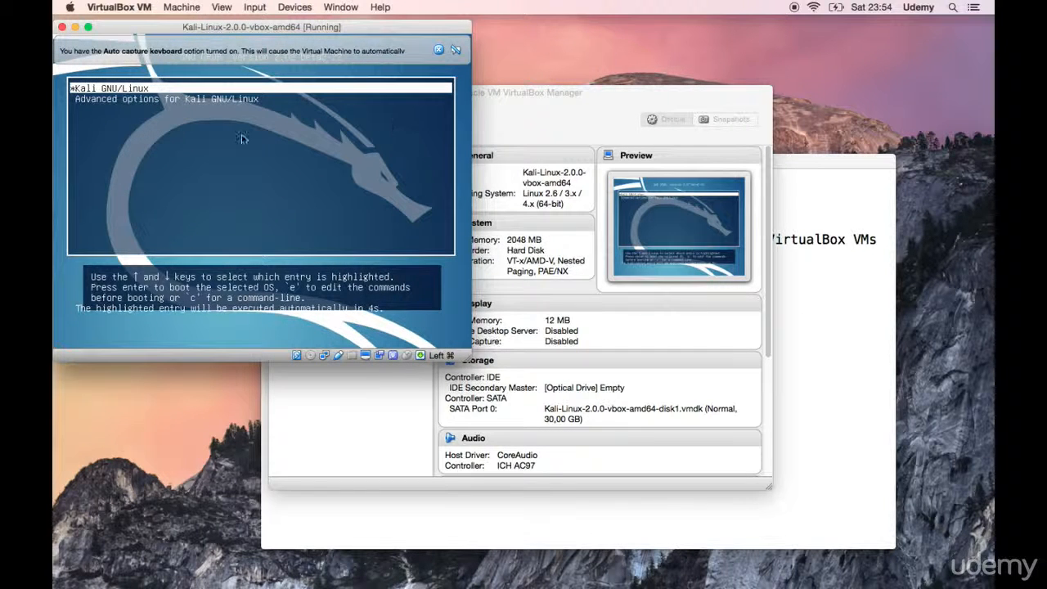
key("Return")
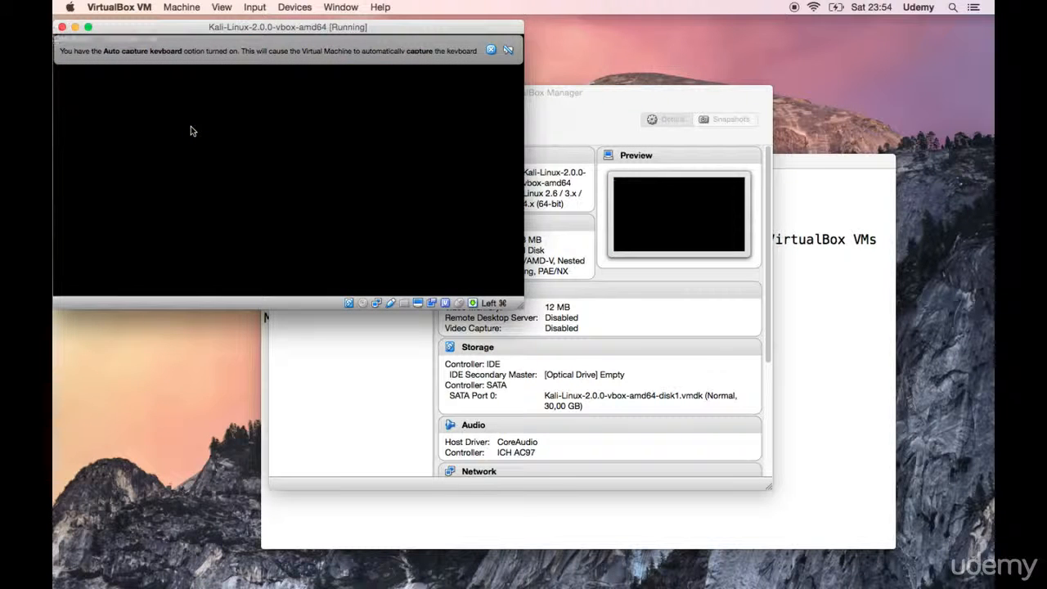
left_click(491, 51)
left_click(491, 50)
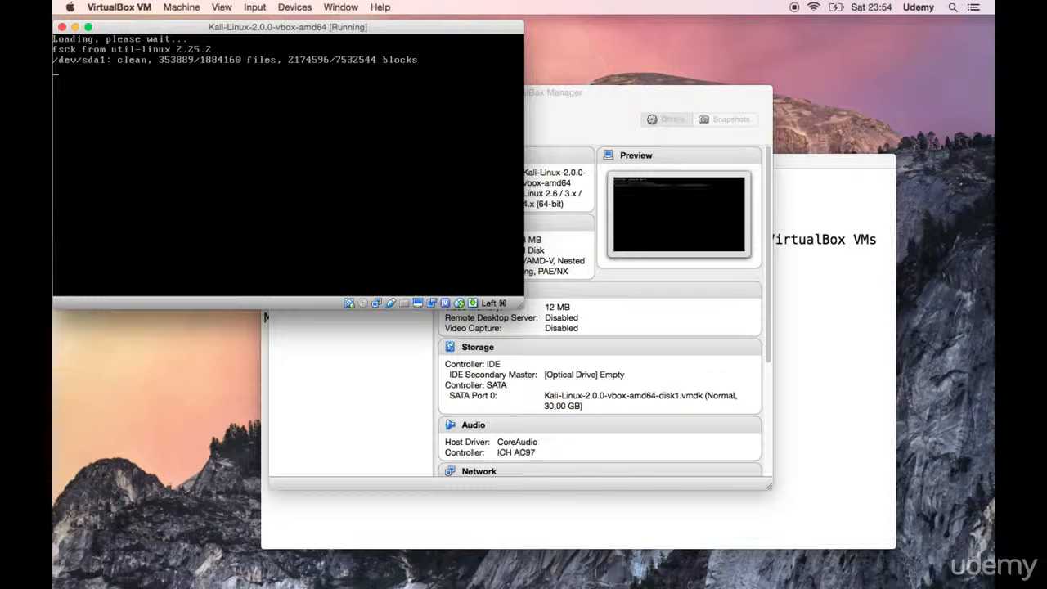
Step: Move the running Kali machine's window to the middle of the desktop and dismiss the mouse pointer integration notice
left_click(415, 30)
left_click_drag(414, 30, 645, 150)
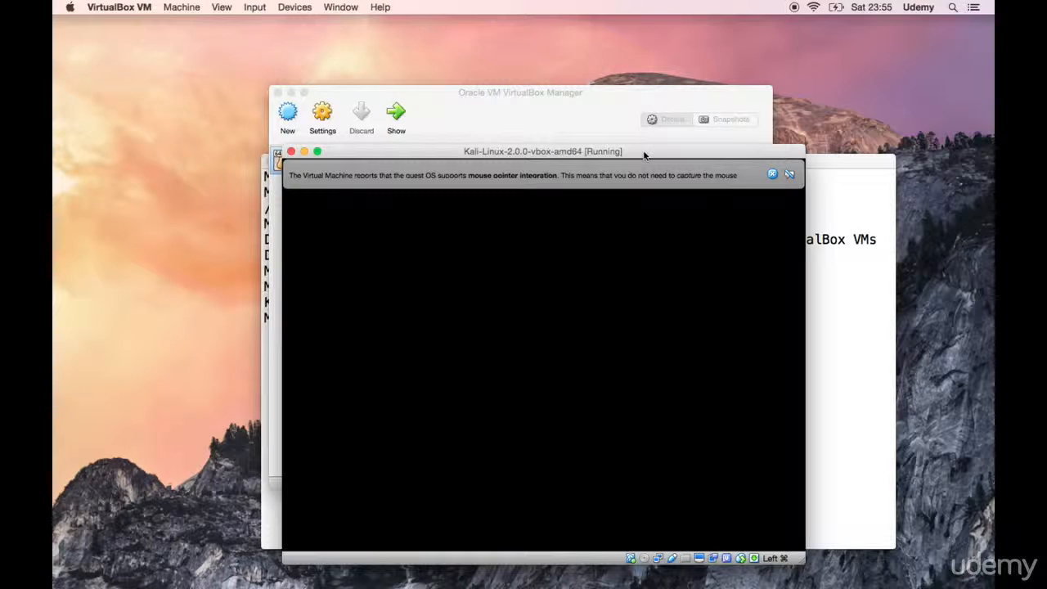
left_click(772, 175)
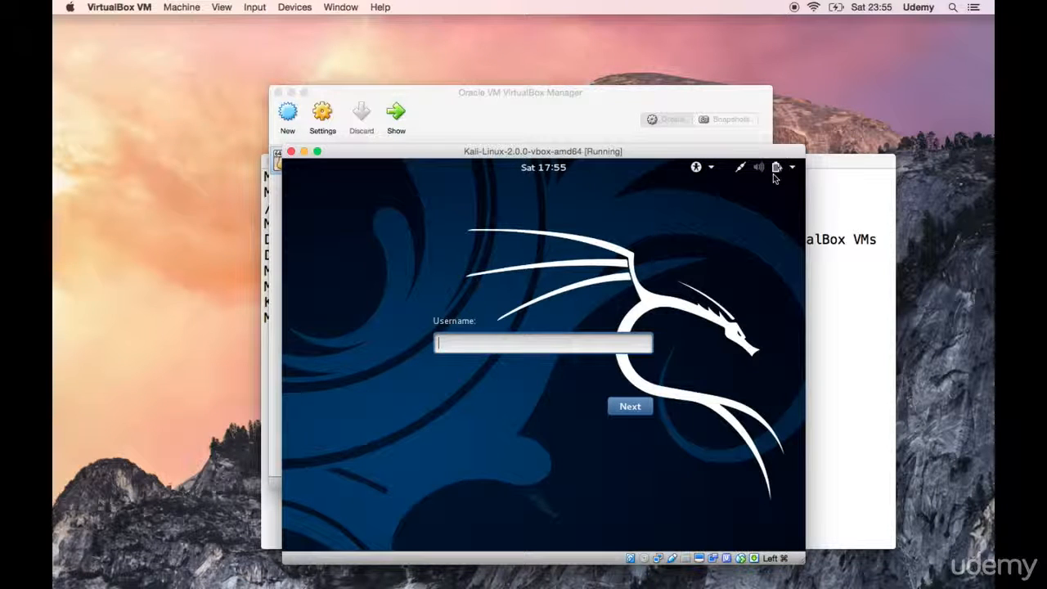
Step: Log in to Kali with the username root and the account password
type("root")
key("Return")
type("toor")
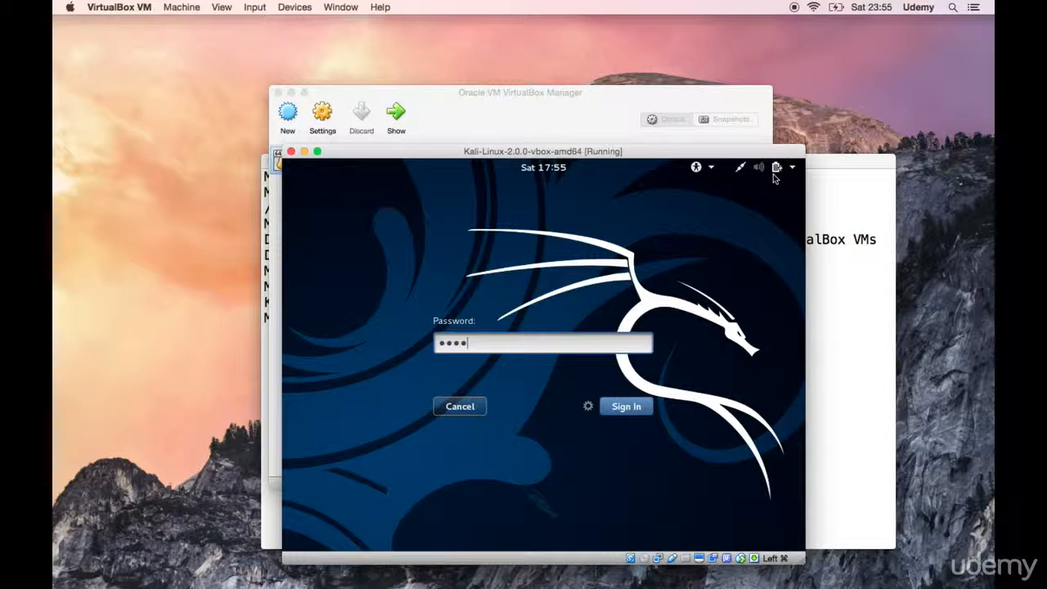
key("Return")
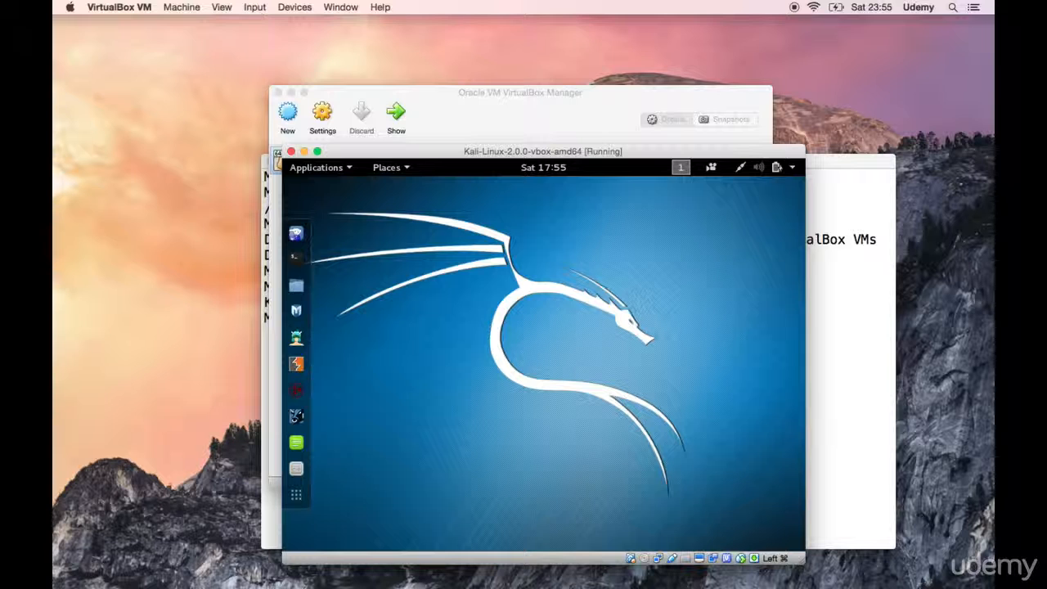
Step: Write out the username root and the account password at the Mac terminal prompt without running them, and return to the Kali window
left_click(862, 374)
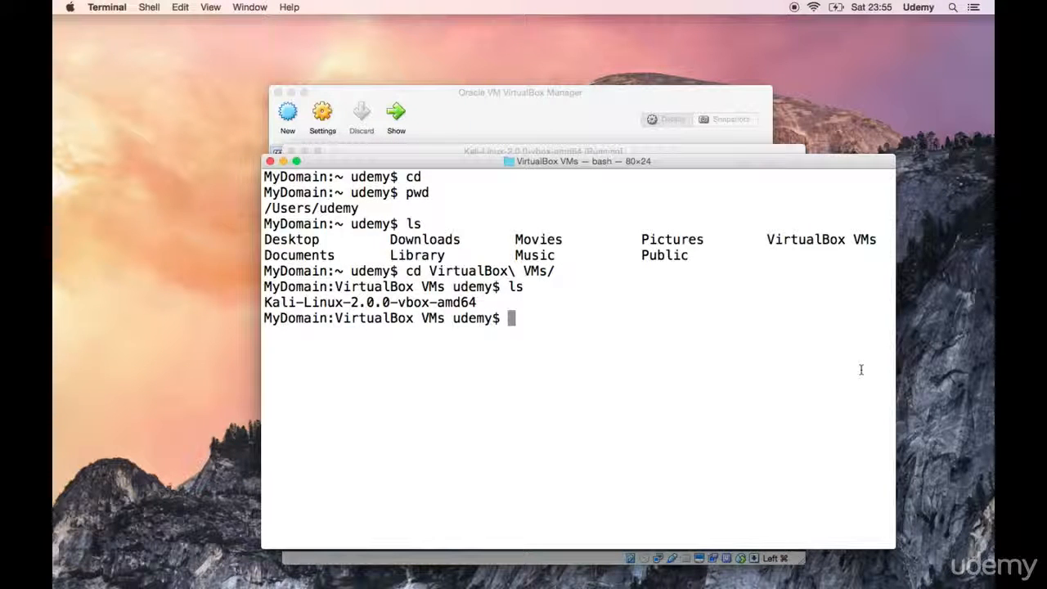
type("root")
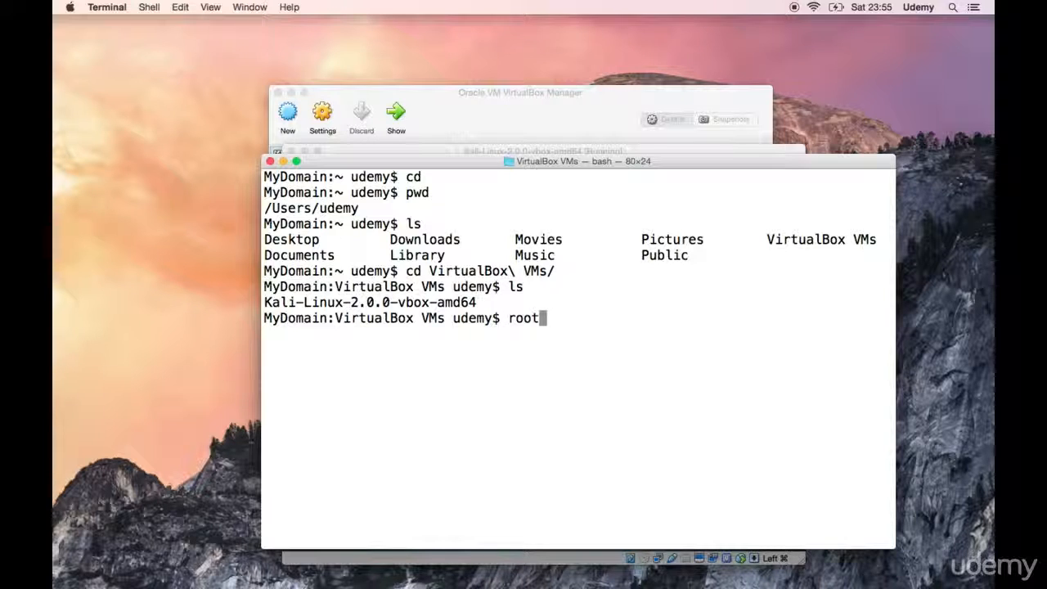
key("BackSpace")
key("BackSpace")
key("BackSpace")
key("BackSpace")
type("toor")
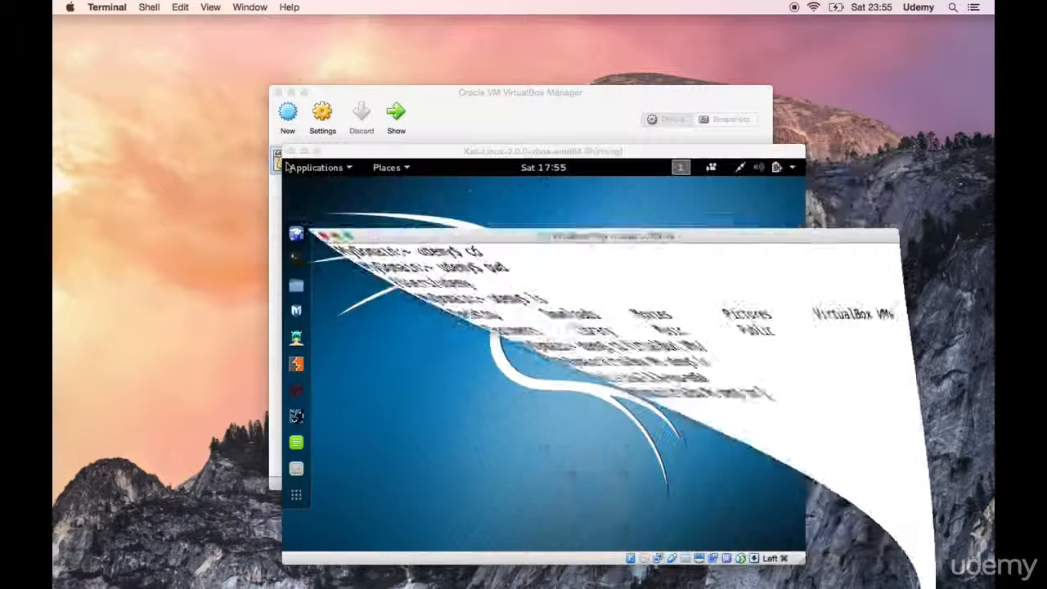
left_click(404, 296)
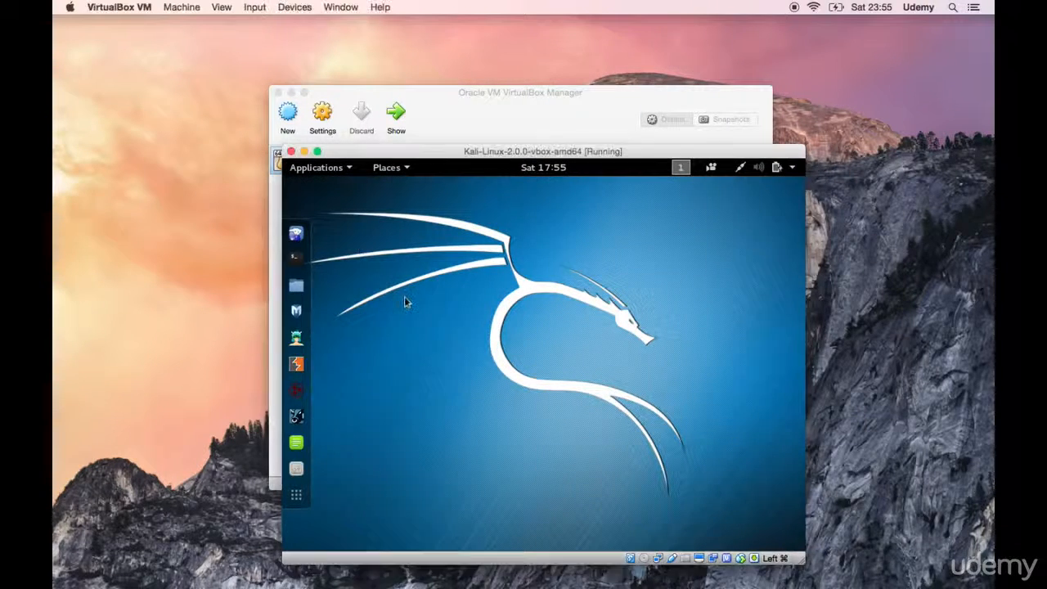
Step: Enlarge the Kali machine's window to fill the screen and open a terminal inside Kali
double_click(493, 157)
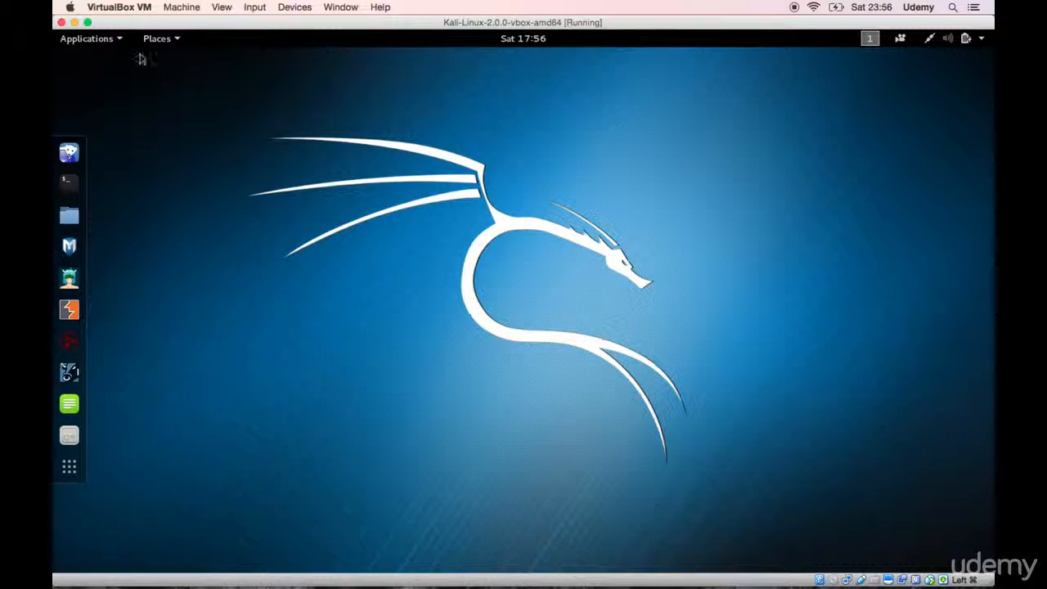
left_click(88, 22)
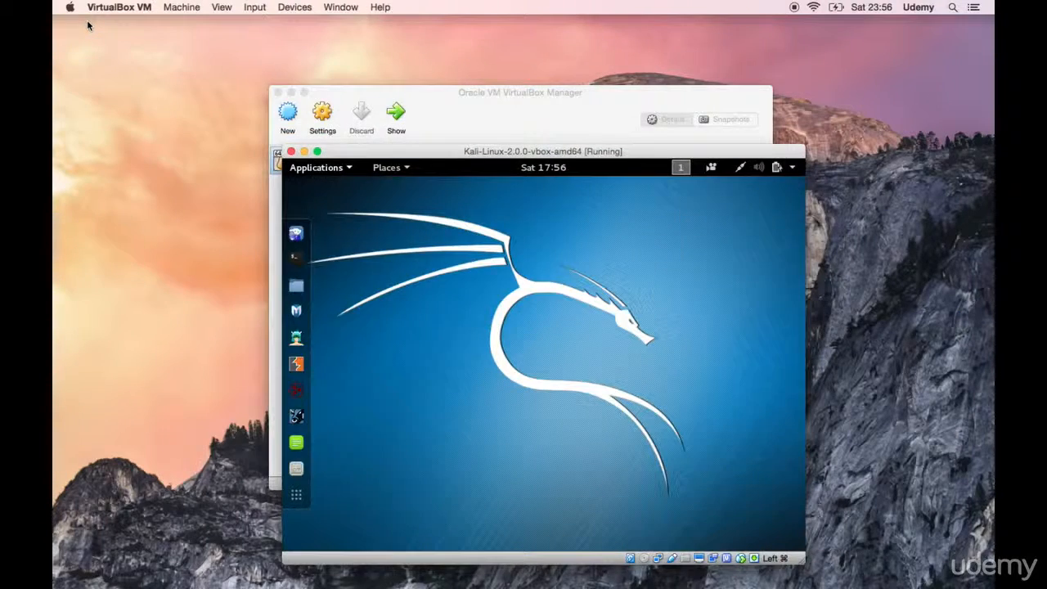
left_click(318, 152)
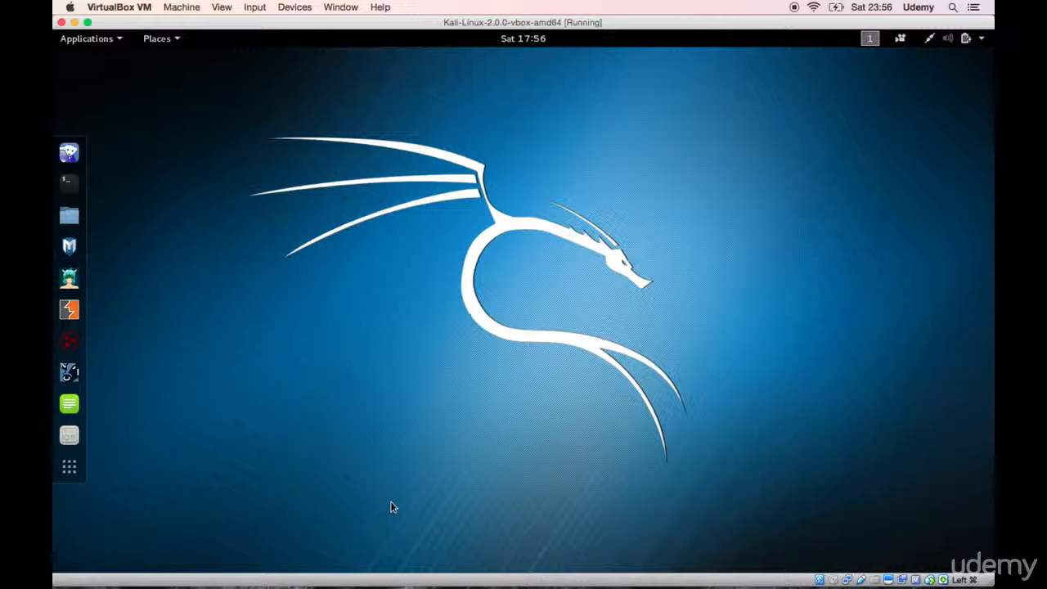
left_click_drag(543, 27, 544, 9)
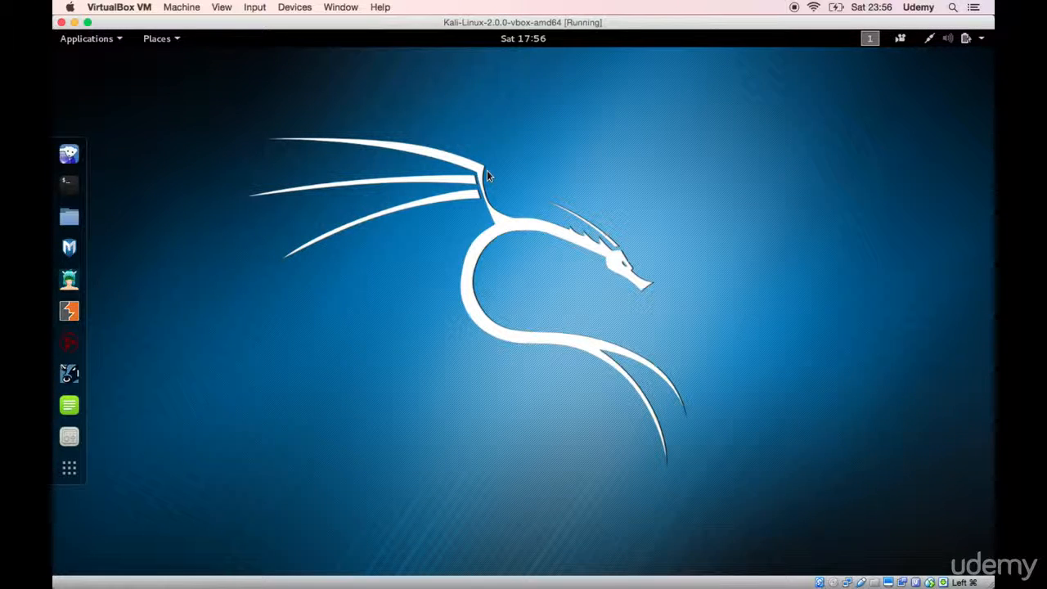
left_click(69, 186)
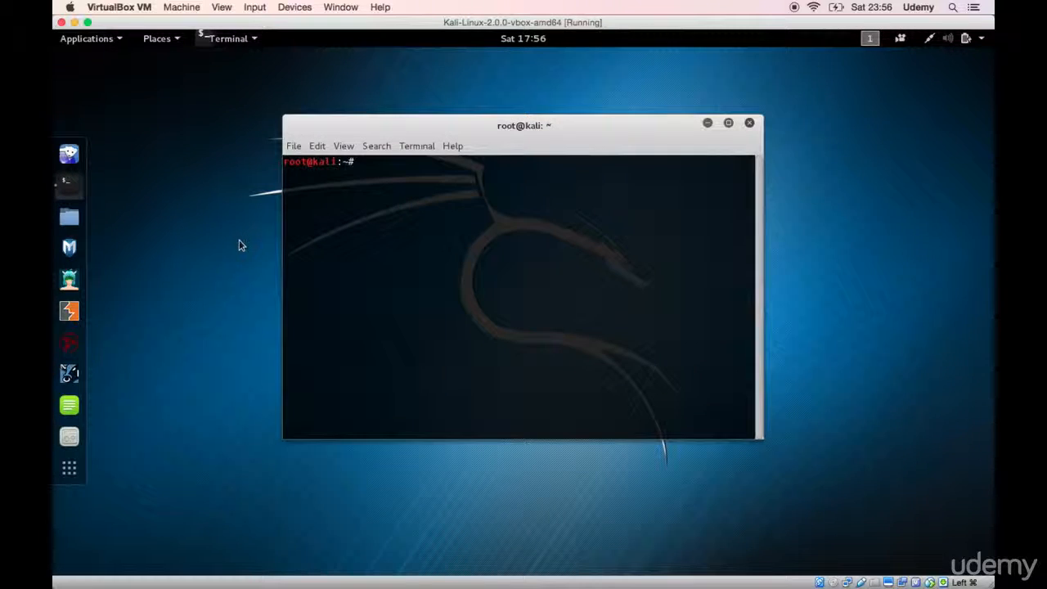
Step: Test Kali's internet connection by pinging google.com, and stop the ping after a few replies
type("ping google.com")
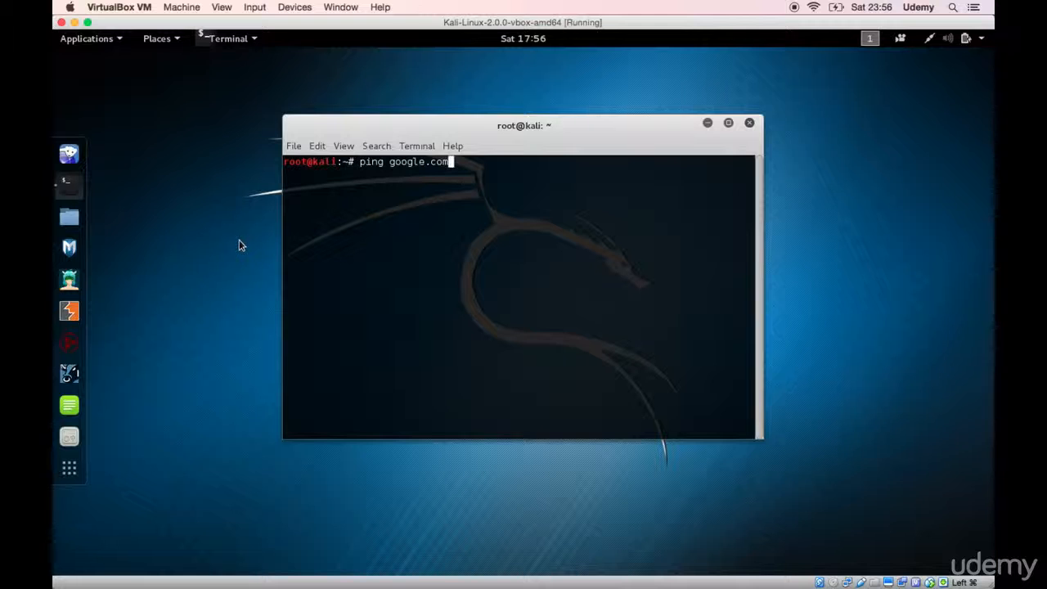
key("Return")
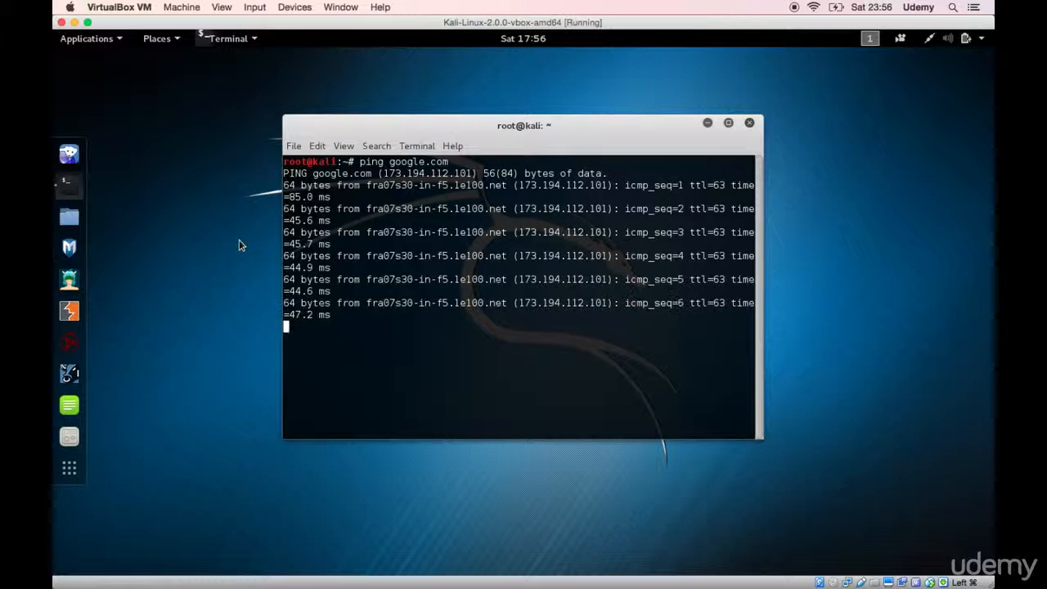
key("ctrl+c")
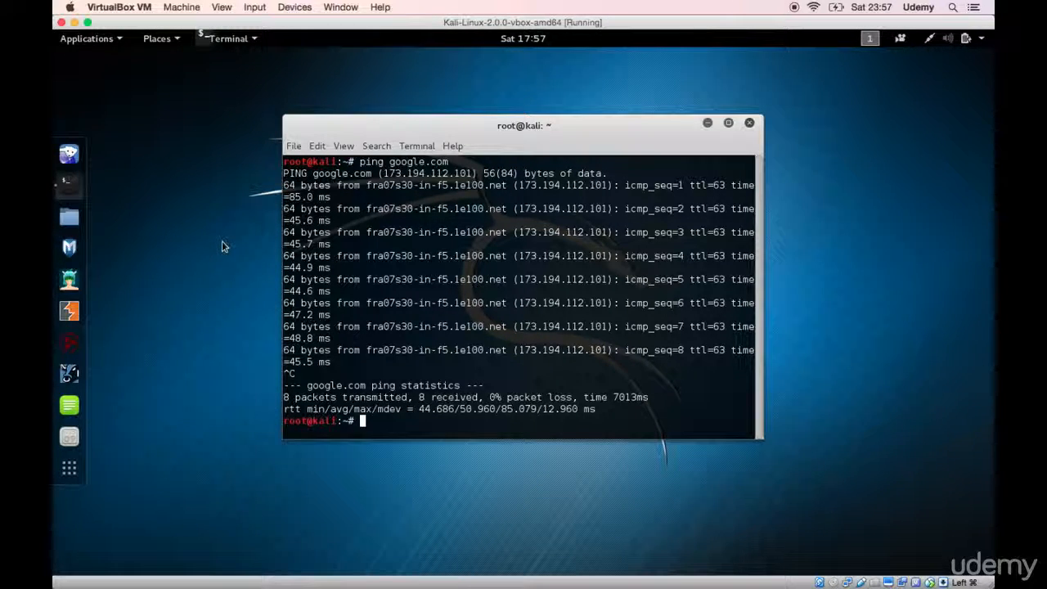
Step: In the running Kali machine's network settings, attach Adapter 1 to Bridged Adapter and review the available host interfaces
left_click(290, 8)
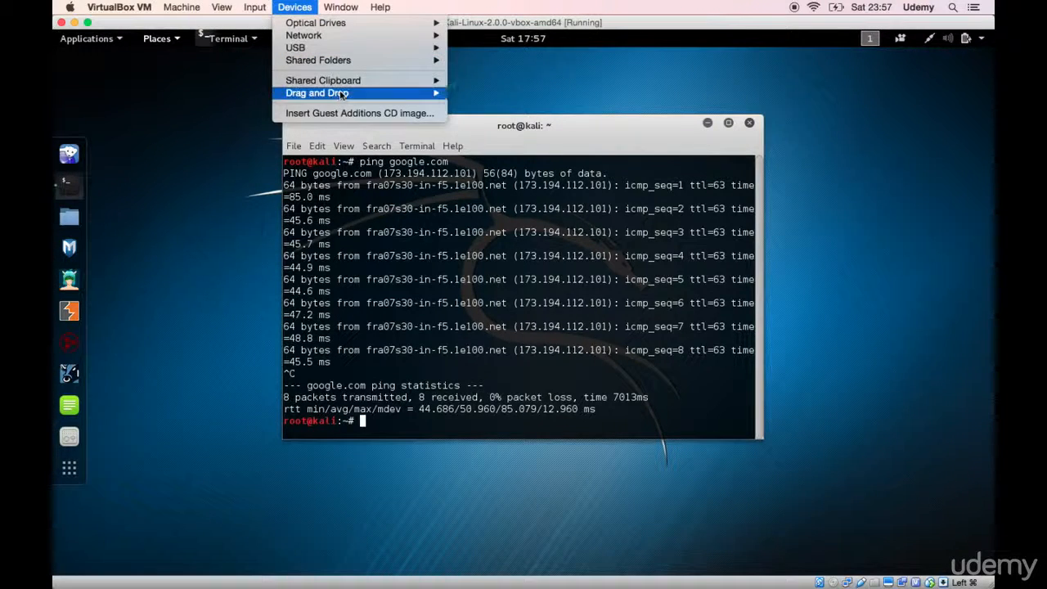
mouse_move(346, 96)
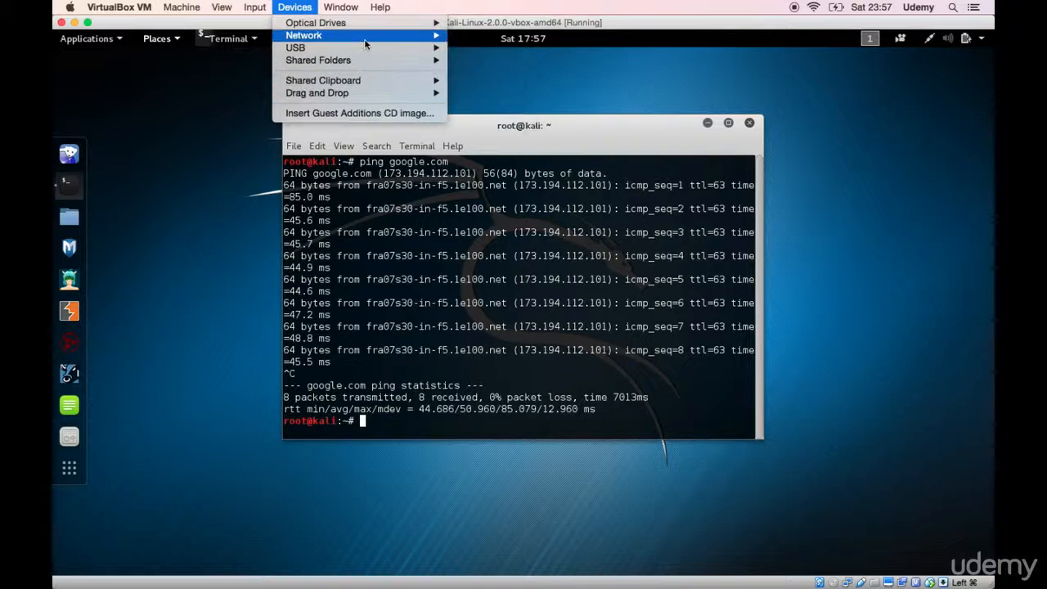
mouse_move(366, 44)
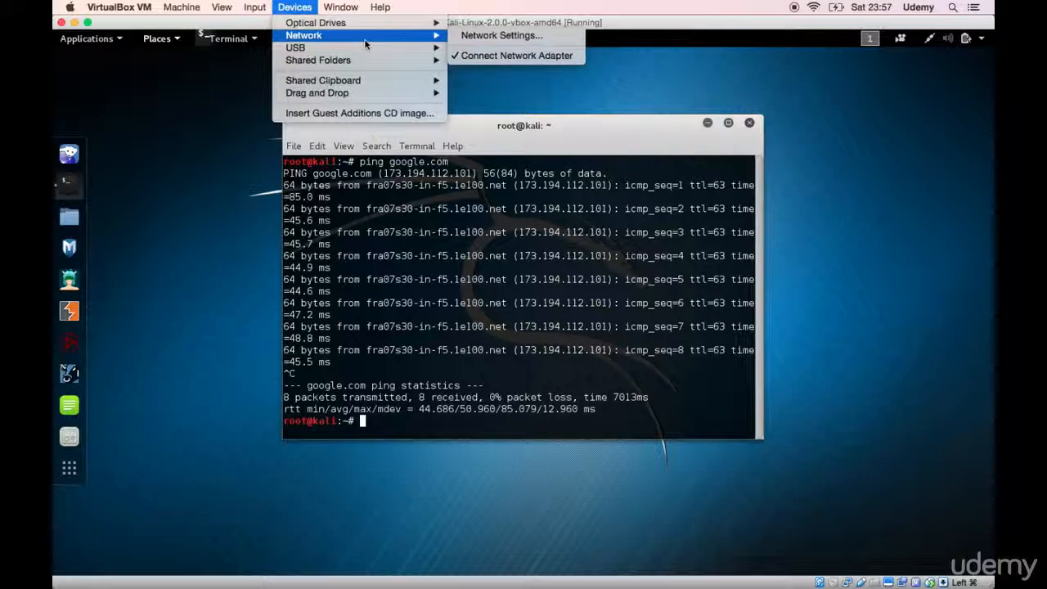
left_click(466, 39)
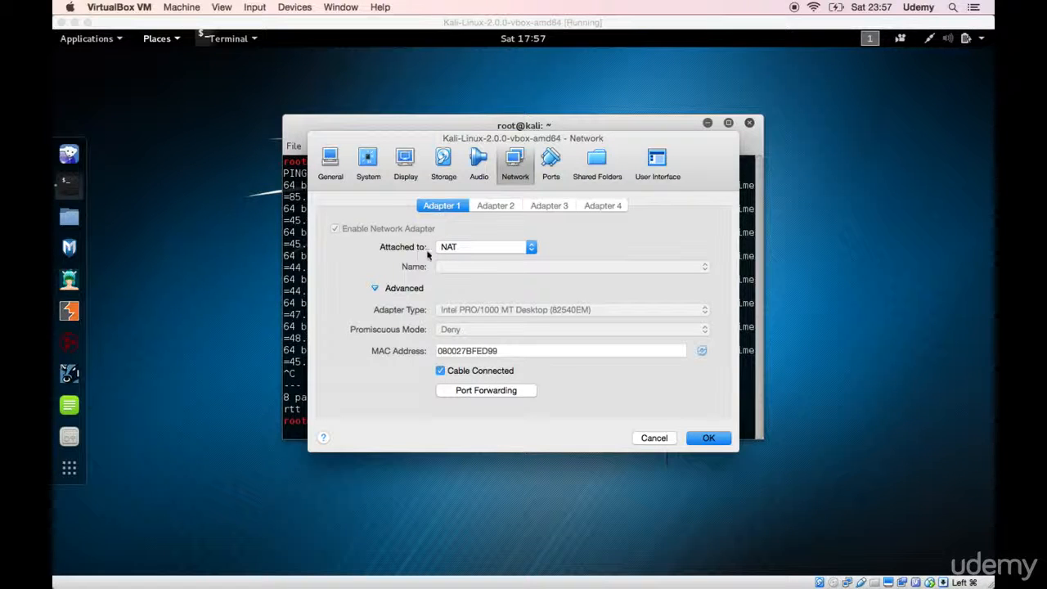
left_click(481, 248)
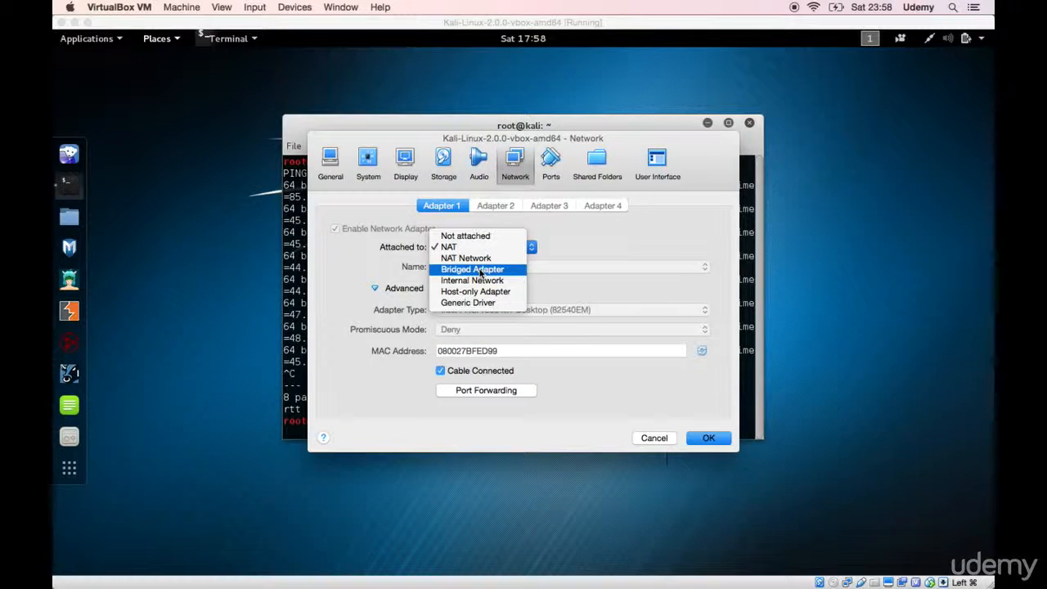
left_click(481, 270)
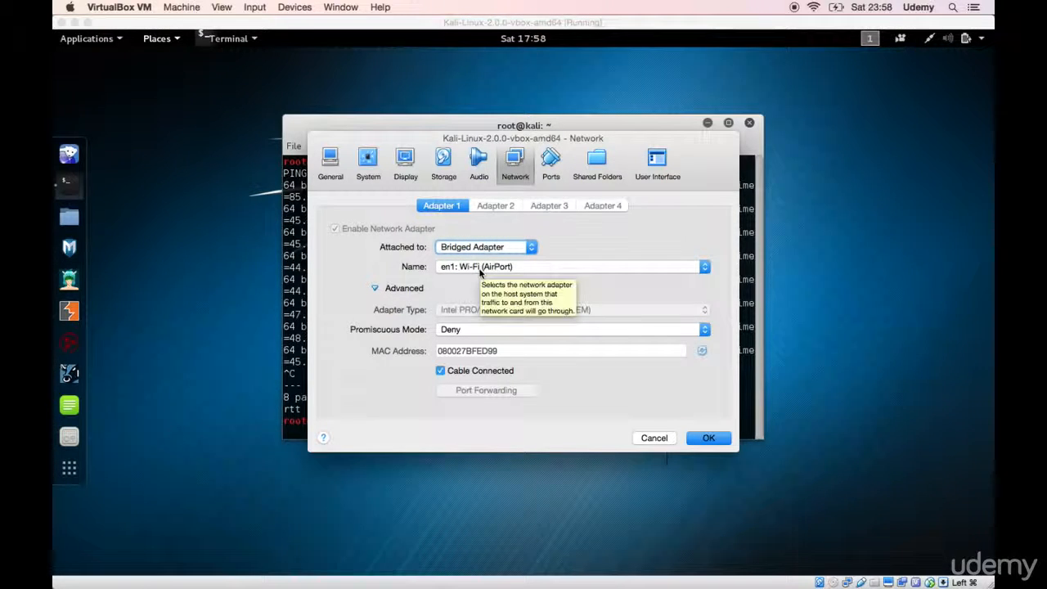
left_click(477, 268)
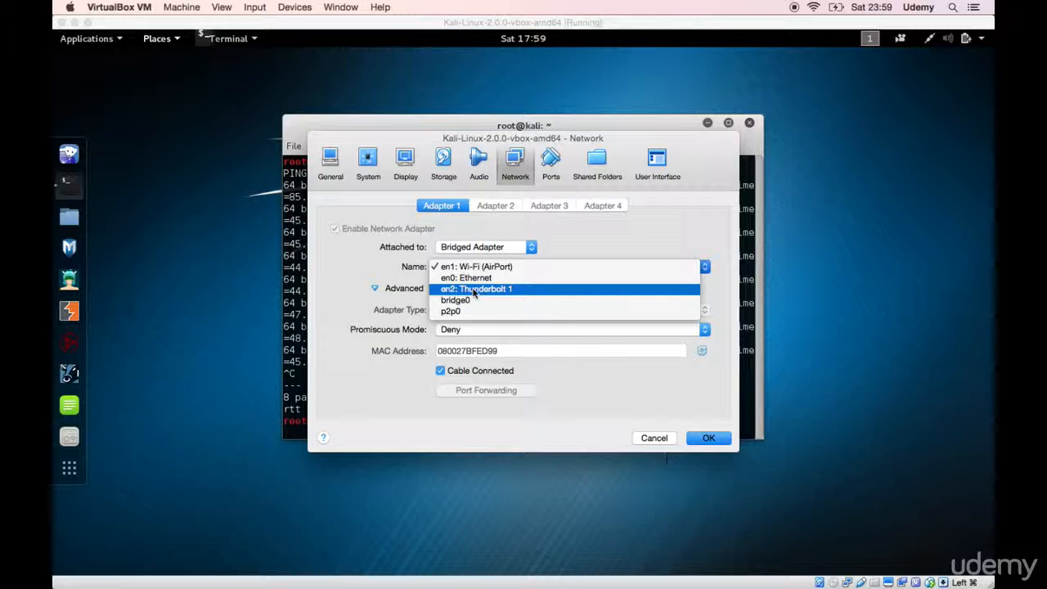
left_click(574, 232)
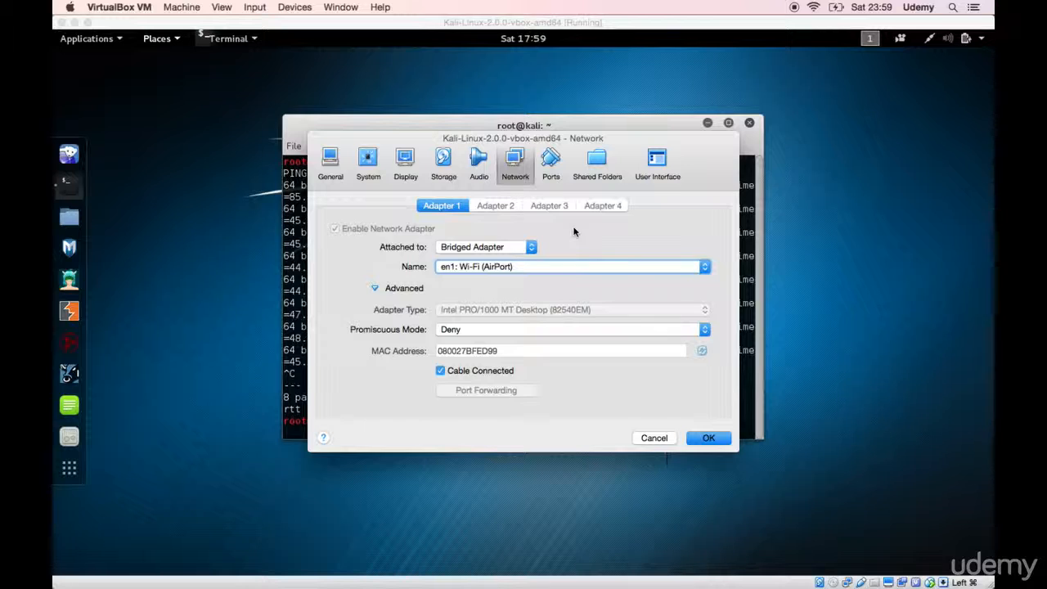
Step: Switch to the Mac Terminal, erase the leftover text at the prompt, return to the home folder with cd, and clear the screen
key("ctrl+Right")
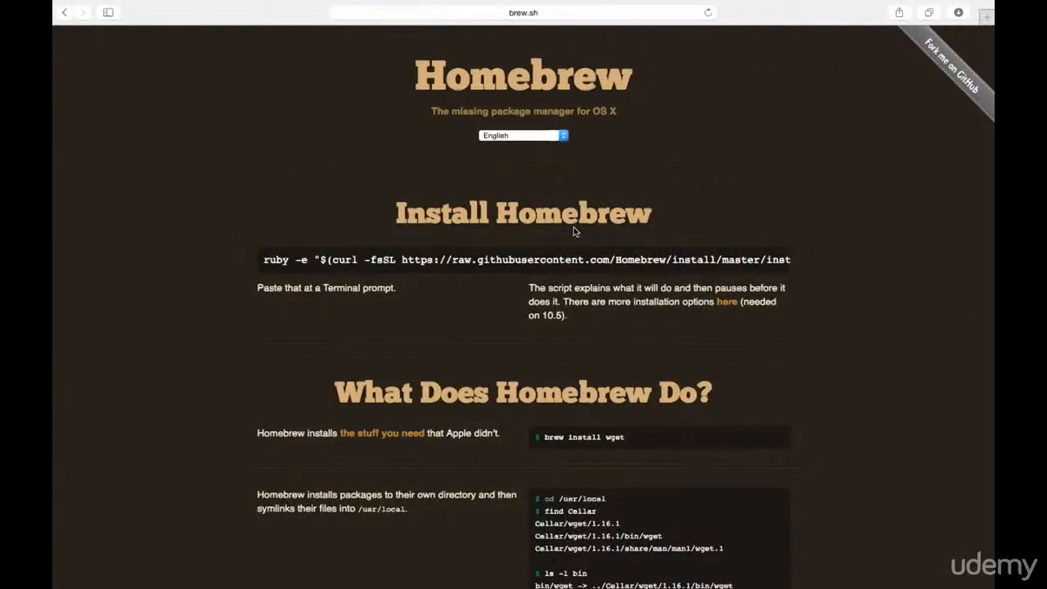
key("ctrl+Left")
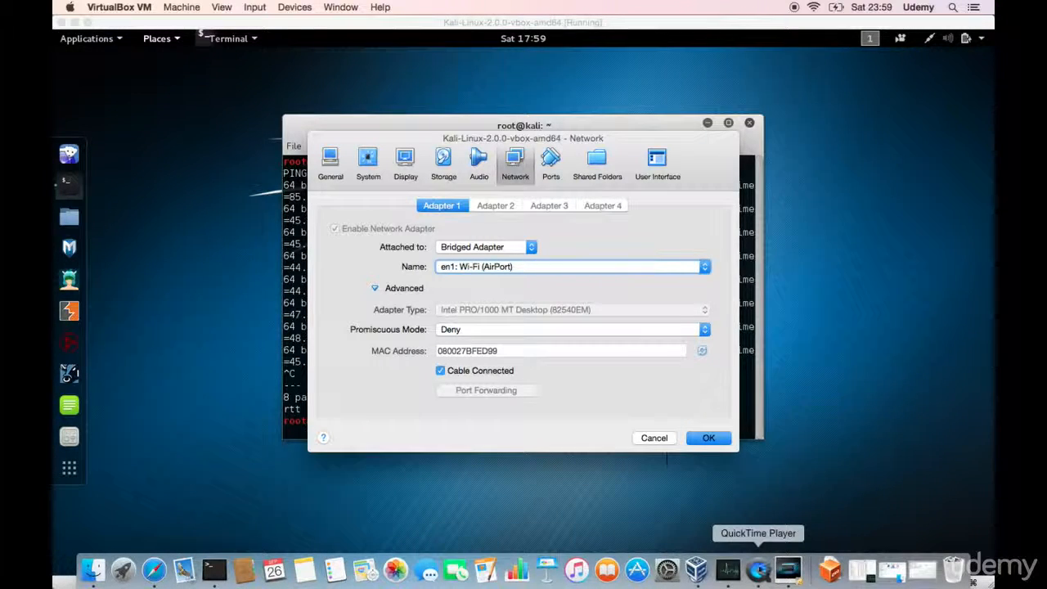
left_click(224, 576)
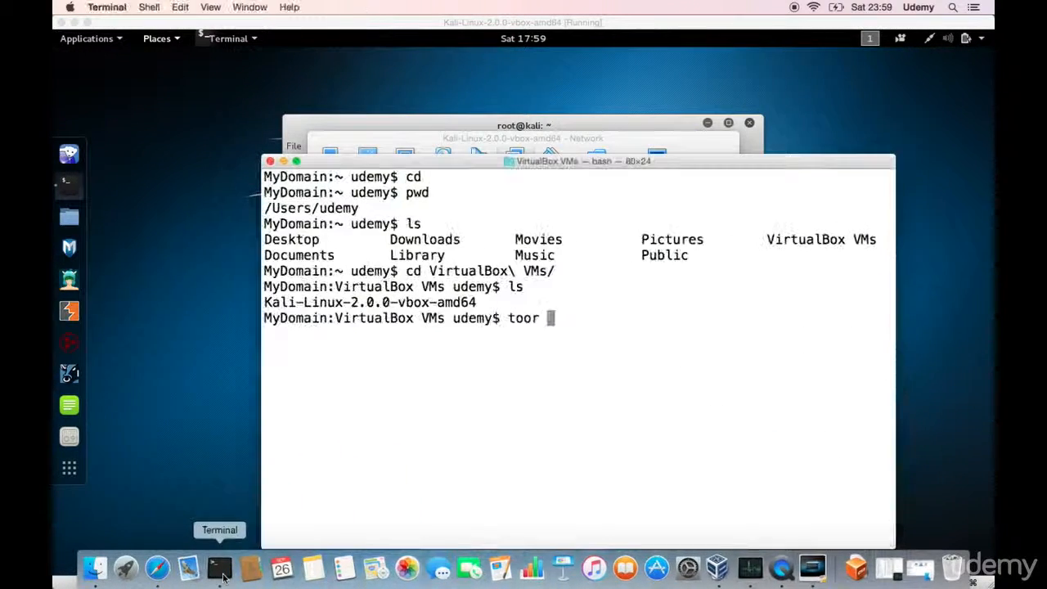
key("BackSpace")
key("BackSpace")
key("BackSpace")
key("BackSpace")
key("BackSpace")
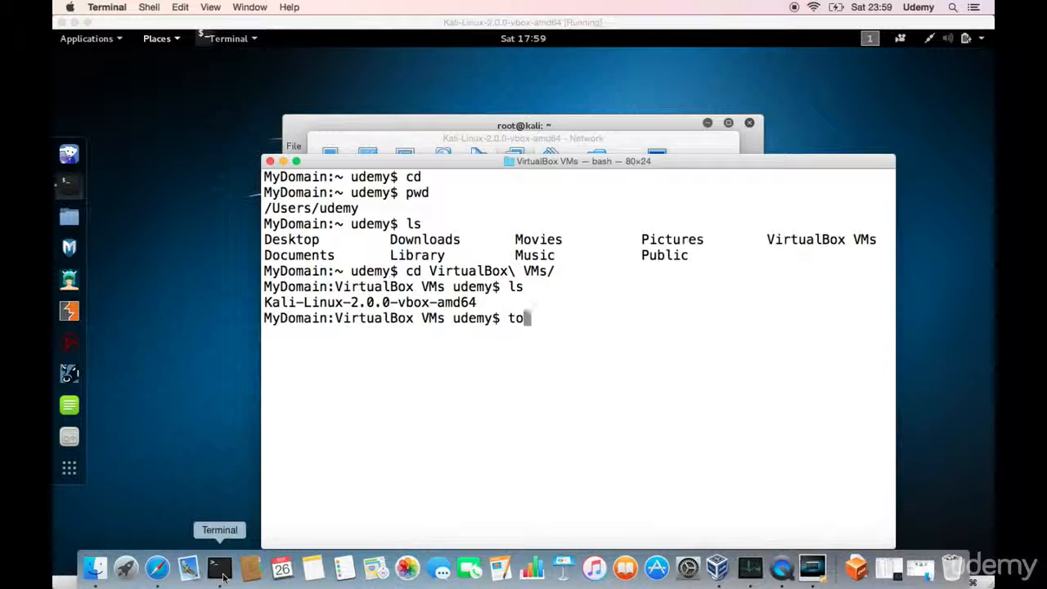
type("cd")
key("Return")
type("cl")
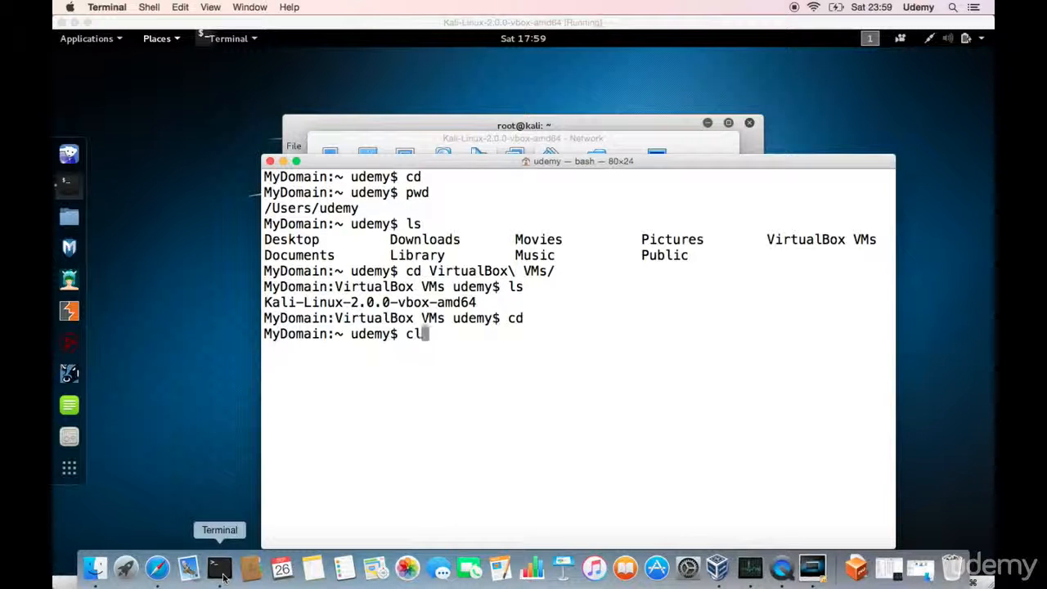
type("ear")
key("Return")
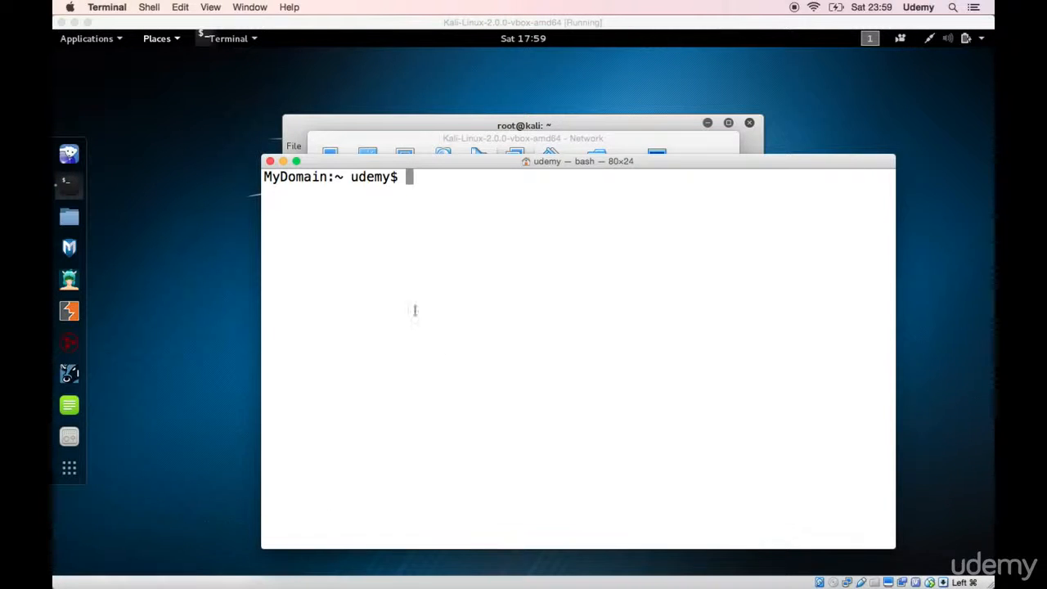
left_click(296, 163)
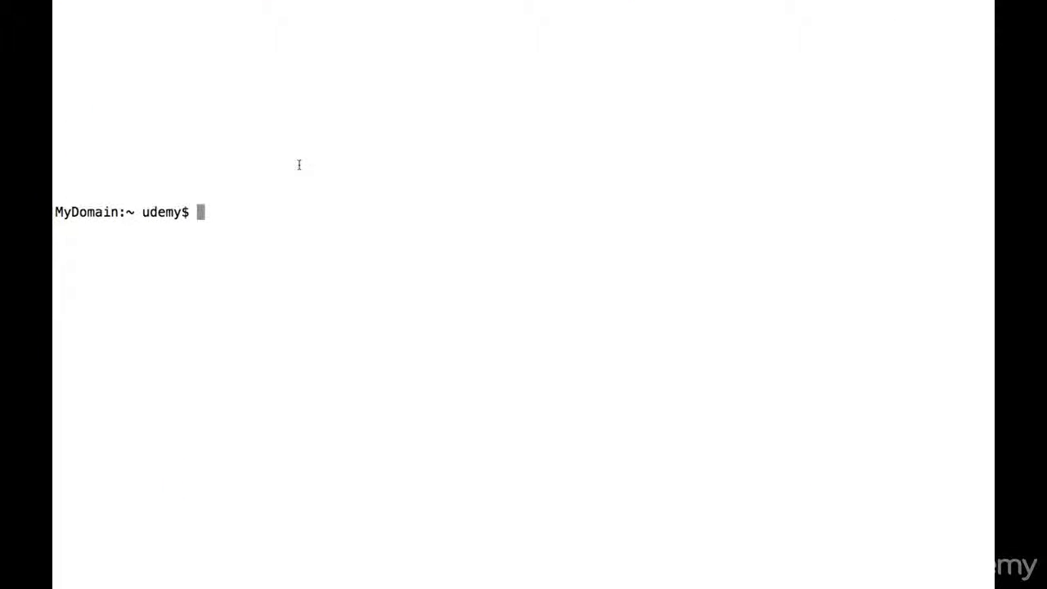
mouse_move(148, 7)
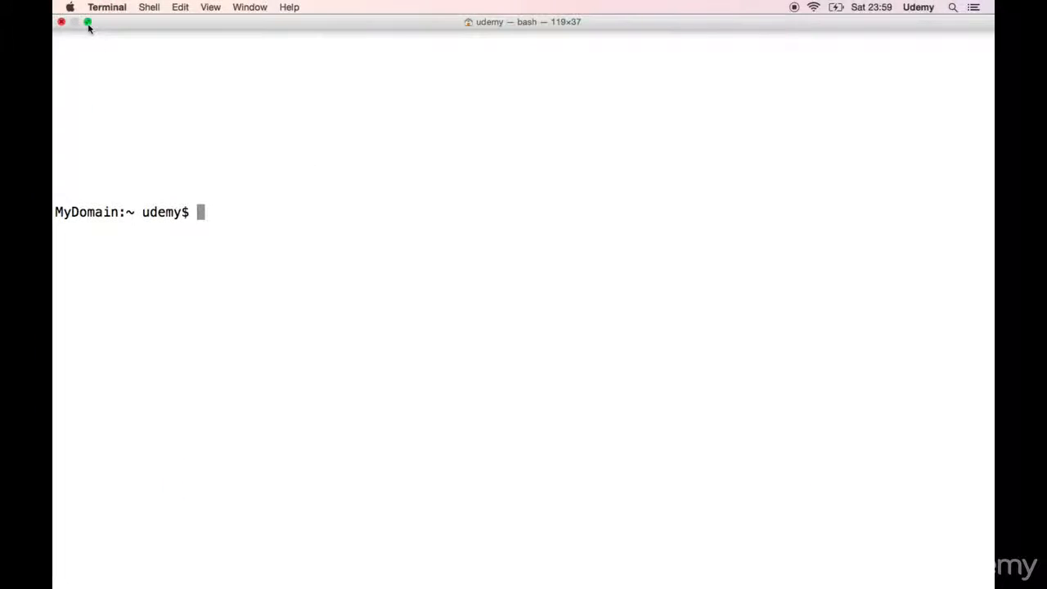
left_click(85, 19)
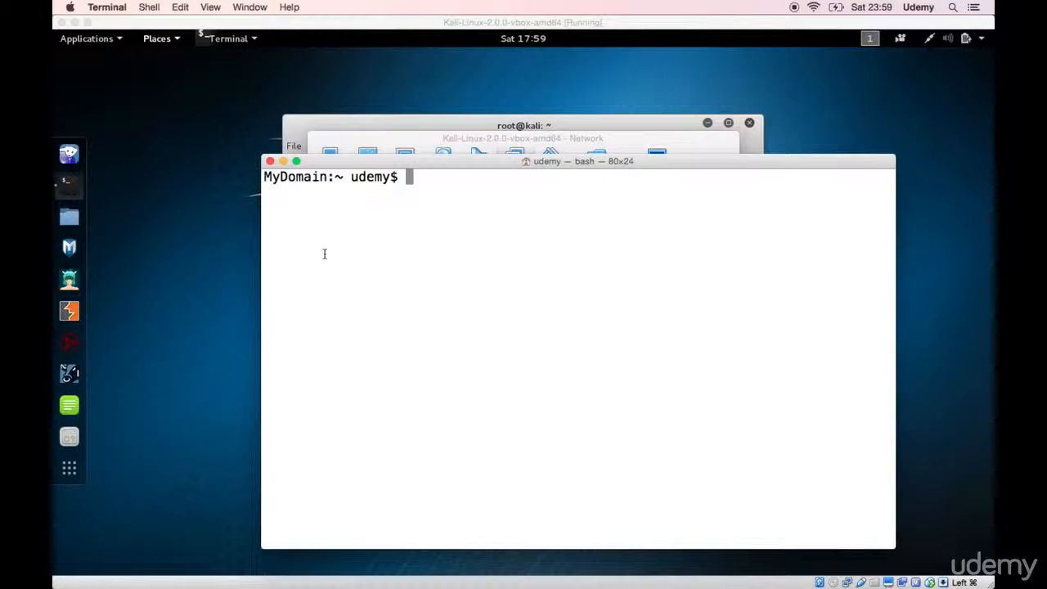
Step: List the Mac's network interfaces with ifconfig and highlight the en1 entry in the output
type("ifconfig")
key("Return")
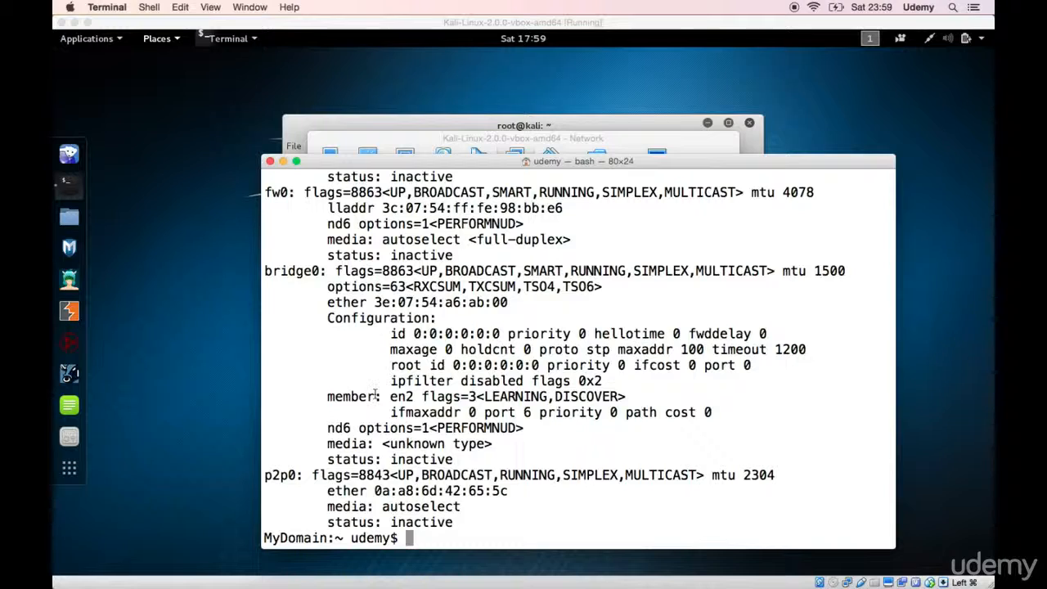
scroll(376, 396, "up", 6)
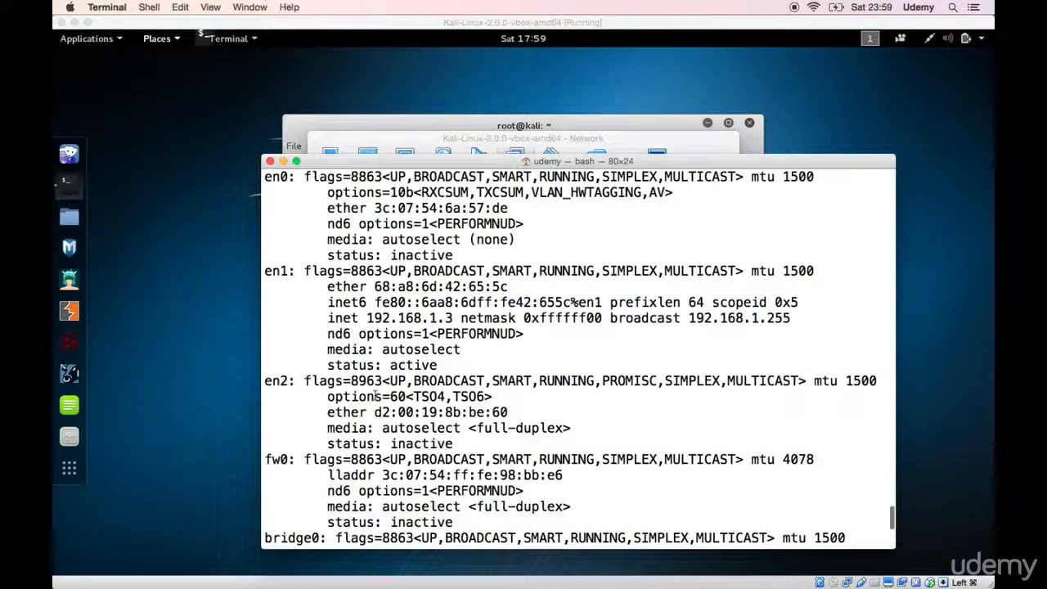
double_click(286, 380)
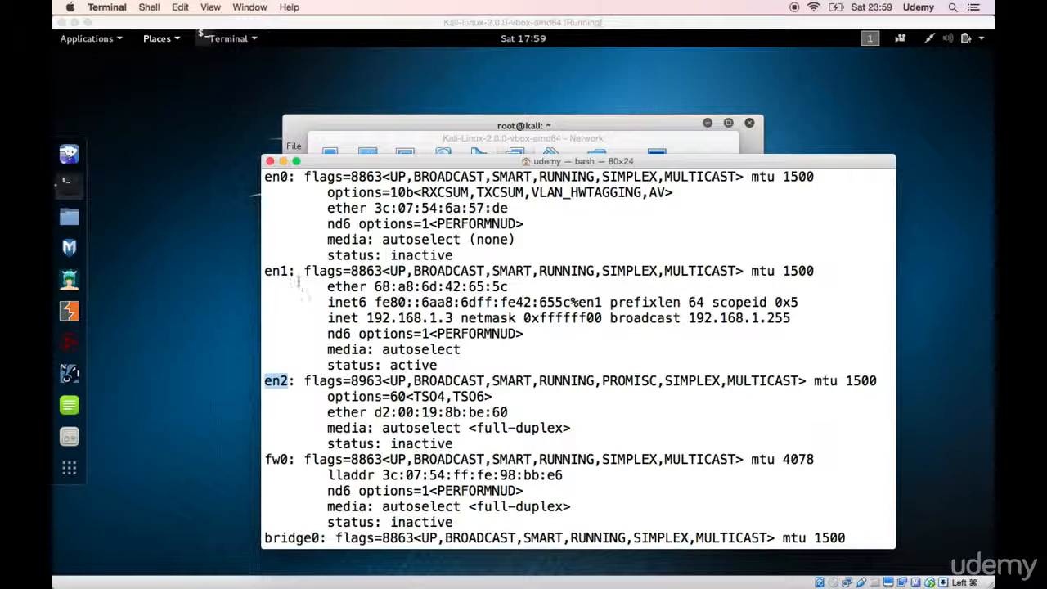
left_click(274, 270)
double_click(274, 270)
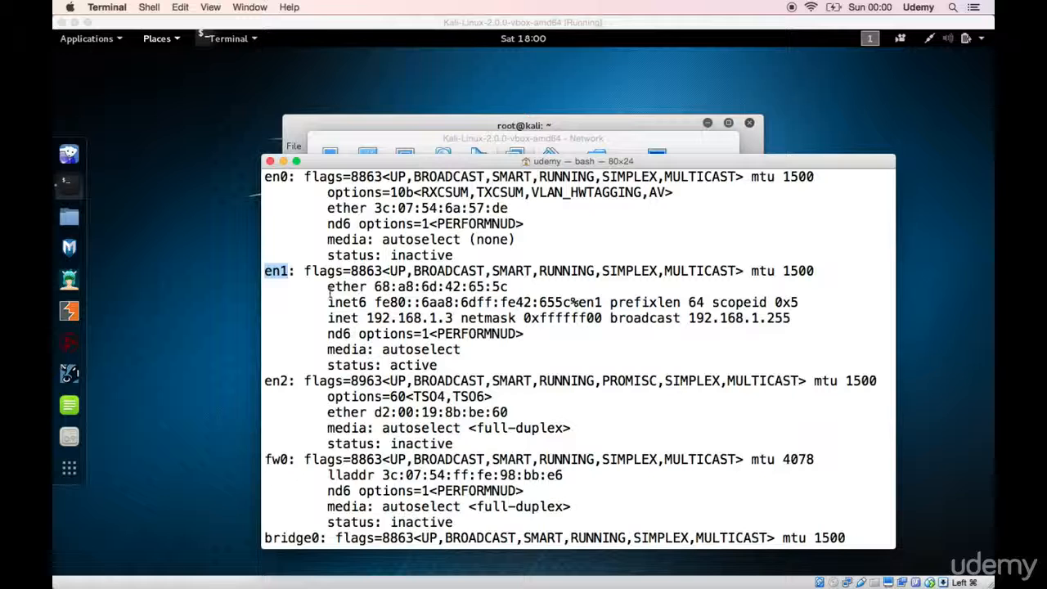
Step: Highlight the IPv4 address on the inet line of the en1 interface
left_click(338, 319)
left_click_drag(337, 319, 453, 318)
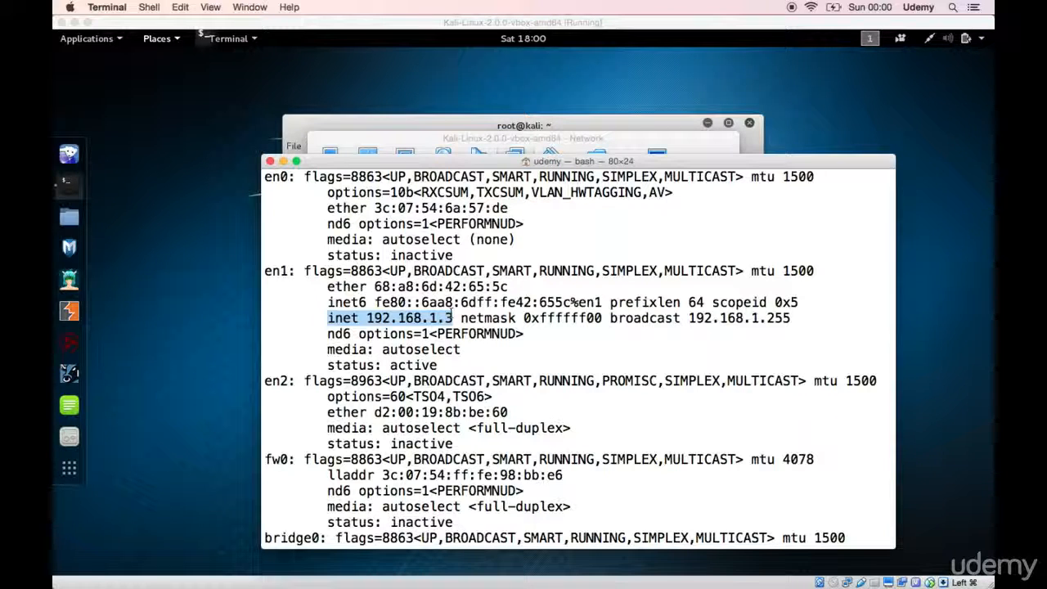
left_click(391, 325)
left_click_drag(367, 318, 452, 318)
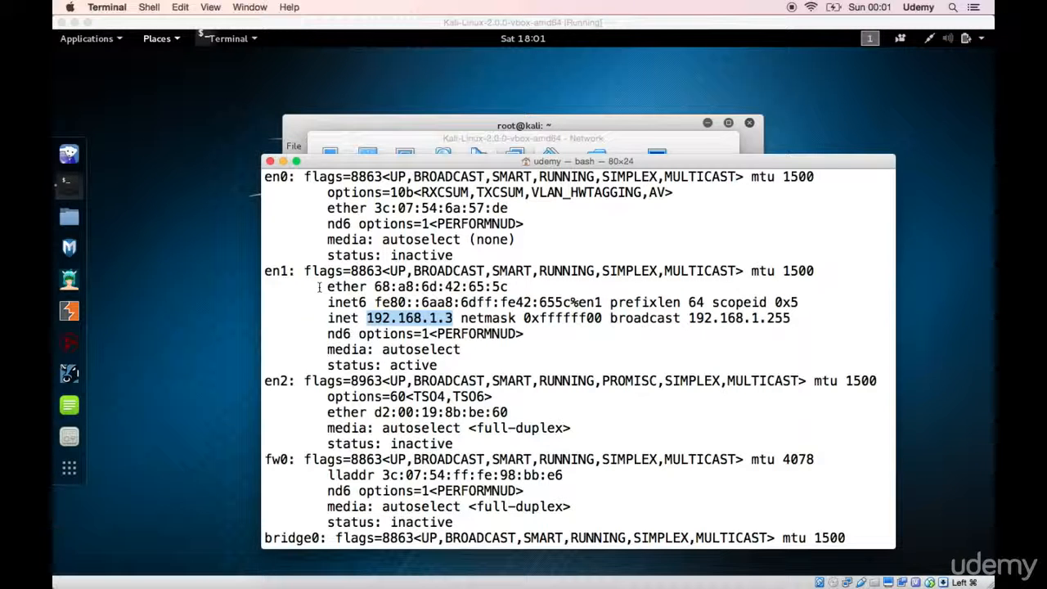
Step: Return to the Kali machine's network settings and choose en1: Wi-Fi (AirPort) as the interface for the bridged adapter
left_click(400, 141)
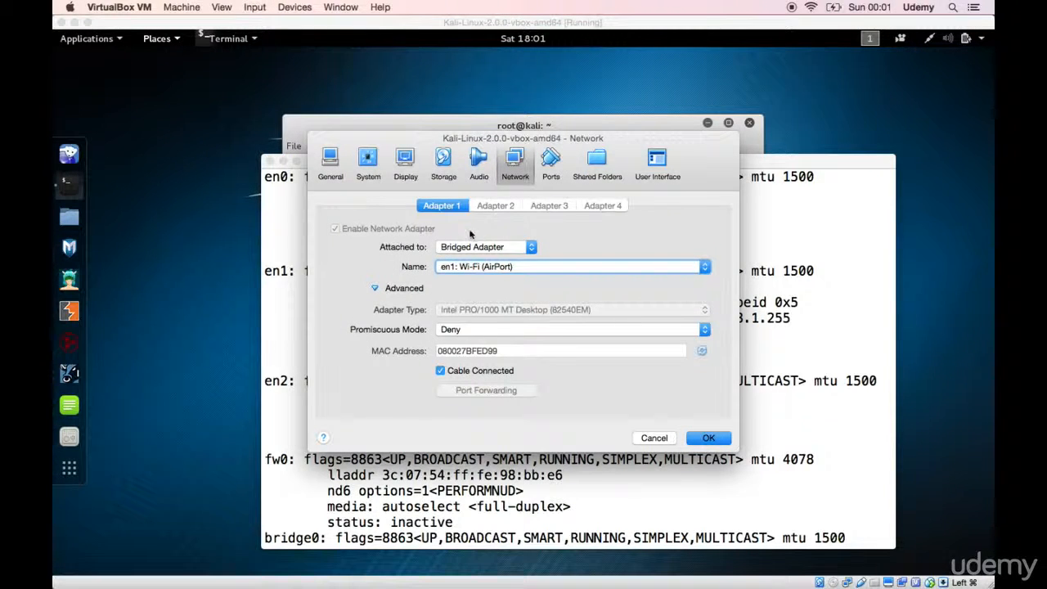
left_click(462, 268)
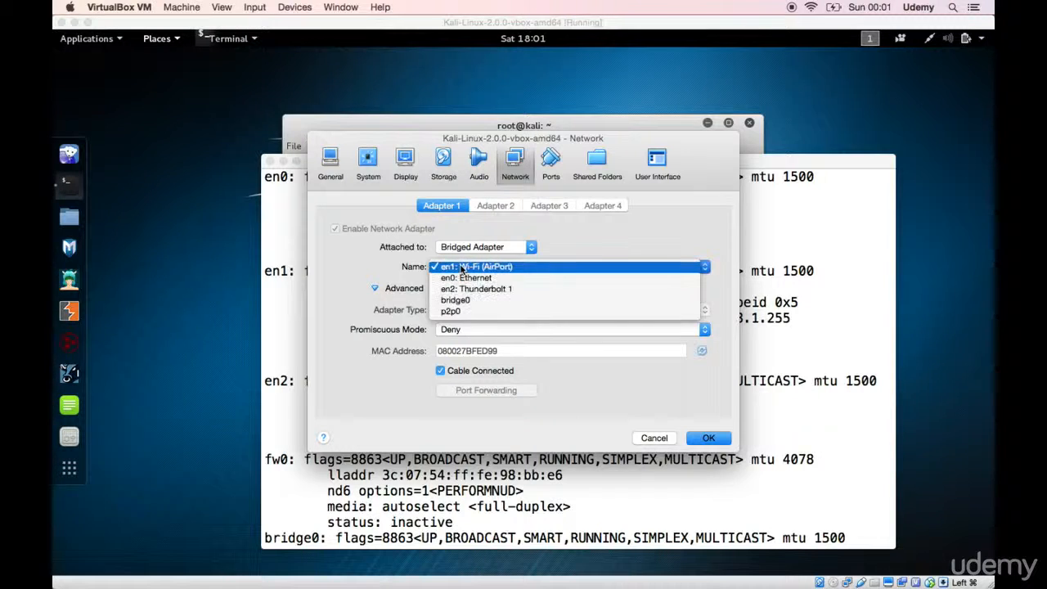
left_click(462, 267)
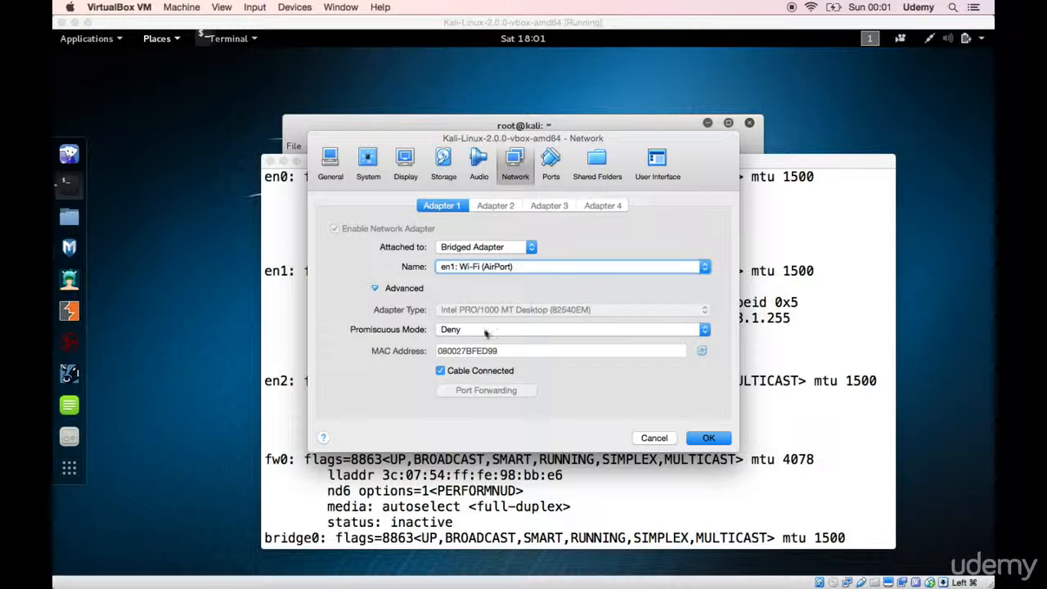
left_click(527, 271)
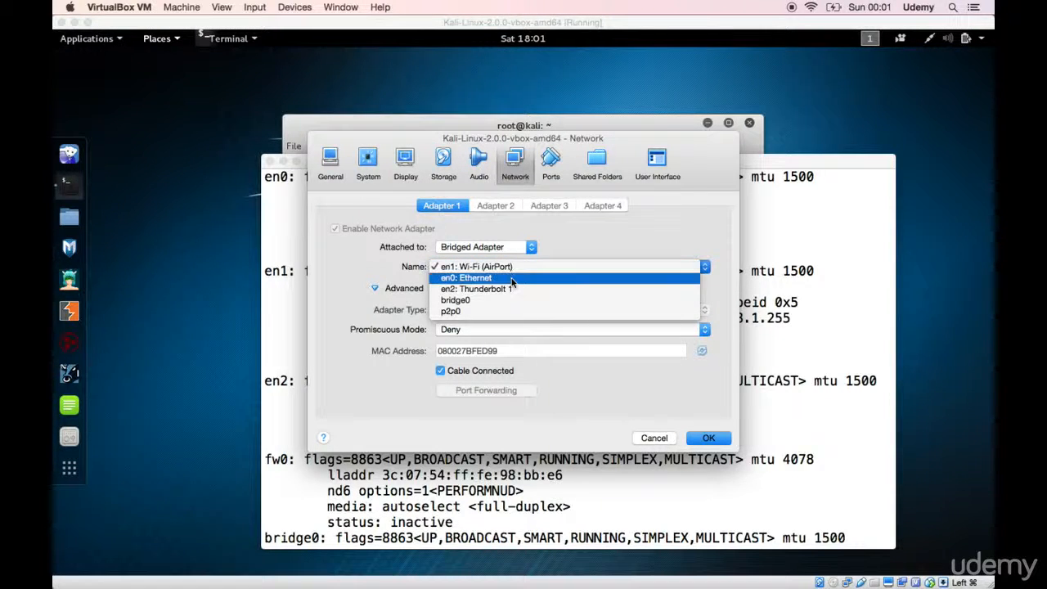
left_click(516, 268)
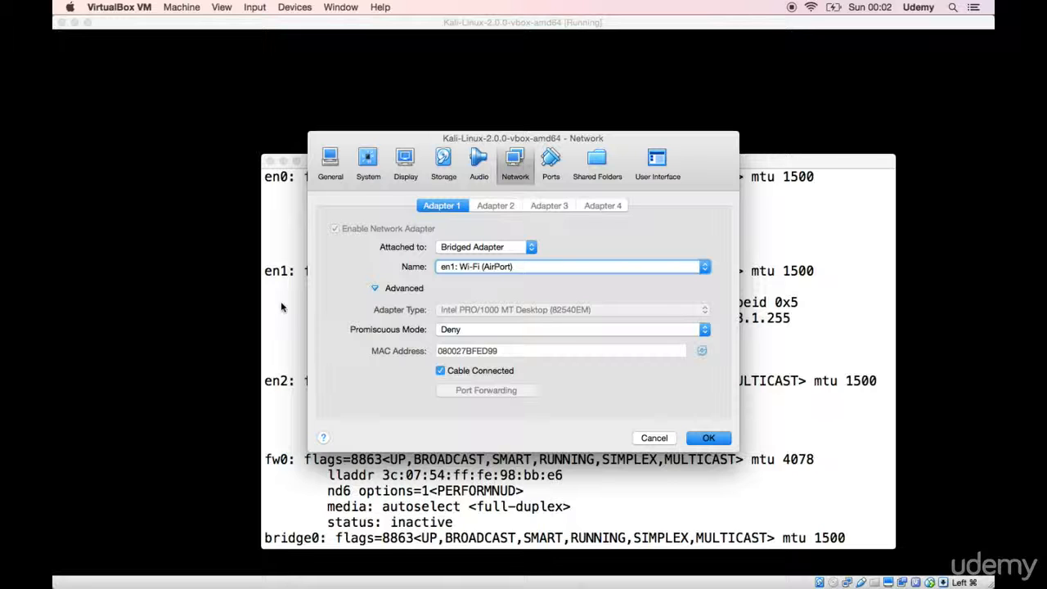
Step: Set Adapter 1's promiscuous mode to Allow All and save the network settings
left_click(456, 330)
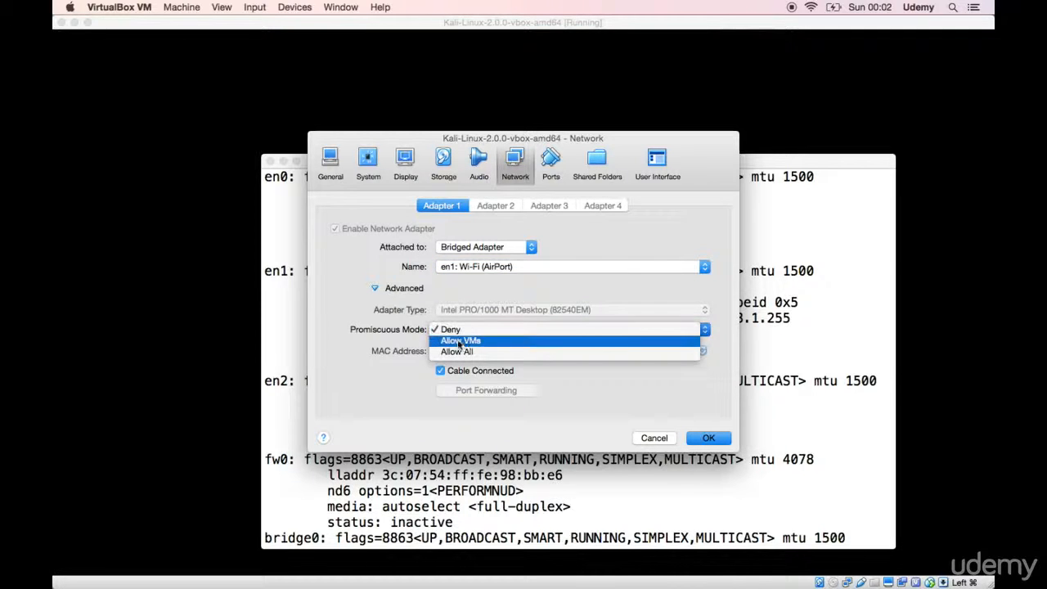
left_click(457, 351)
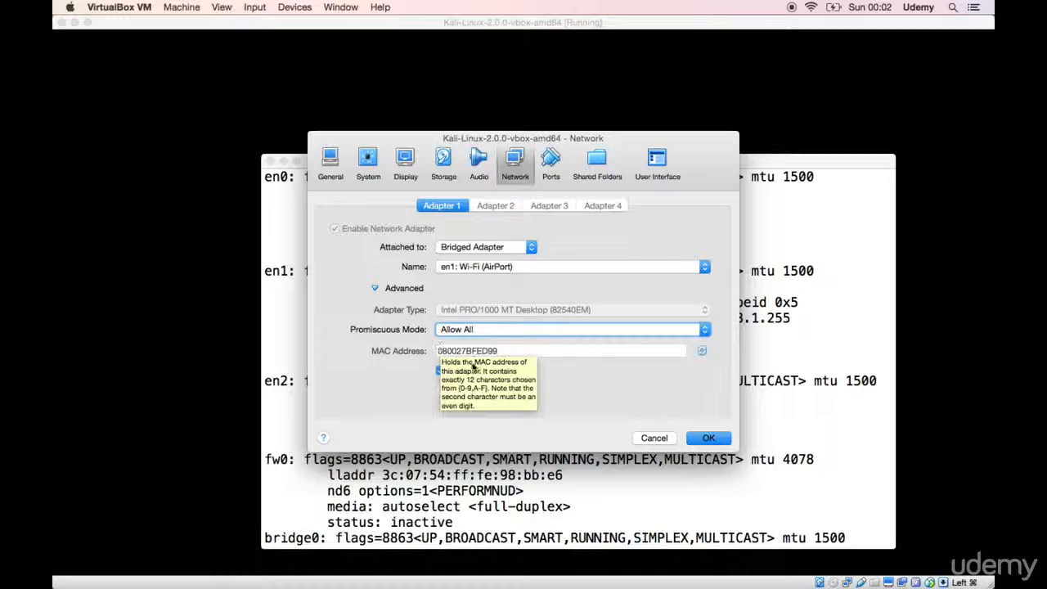
left_click_drag(506, 352, 462, 352)
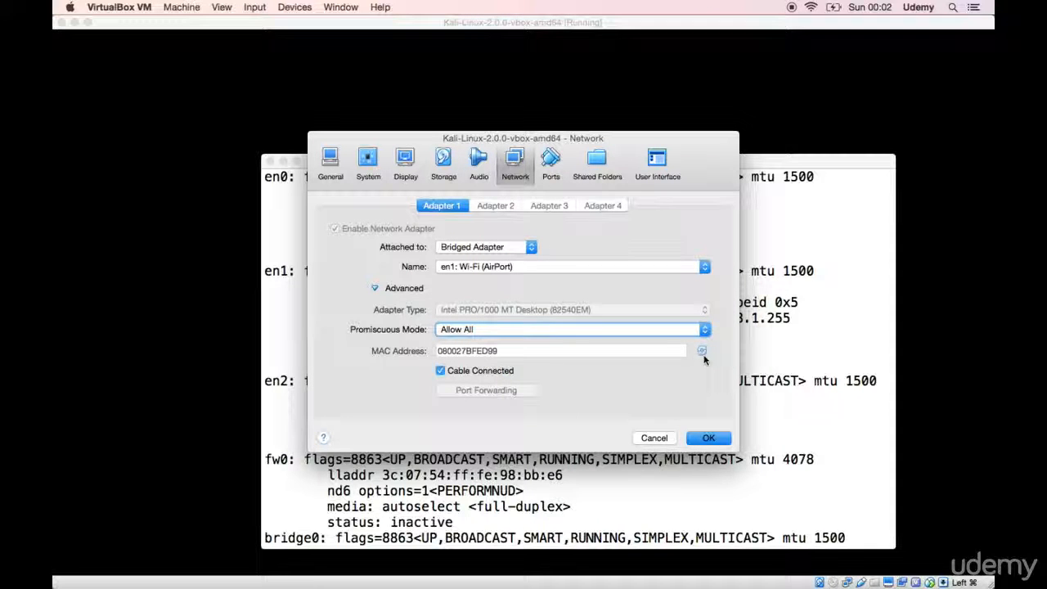
left_click(718, 441)
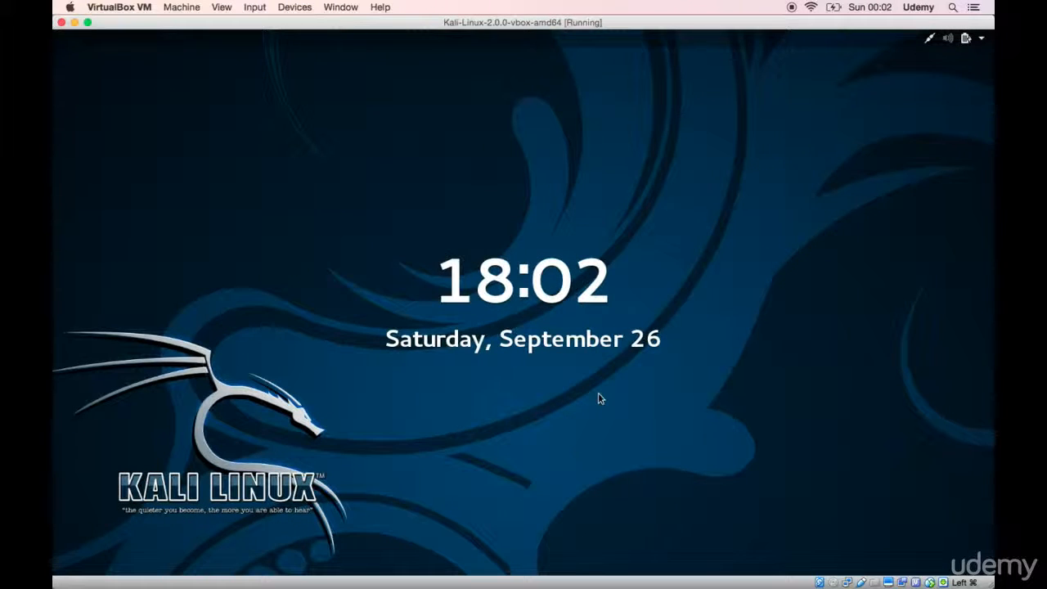
Step: Lift the Kali lock screen and unlock the root session by entering the account password
left_click_drag(577, 443, 621, 188)
type("toor")
key("Return")
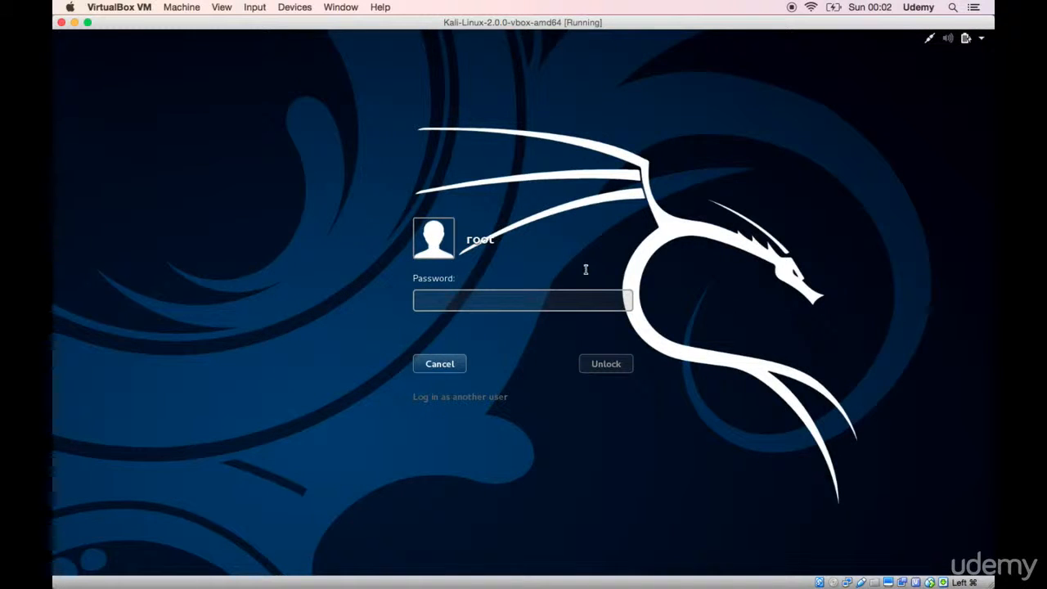
Step: Ping google.com from the Kali terminal to test the bridged connection, and stop the command
type("ping google.com")
key("Return")
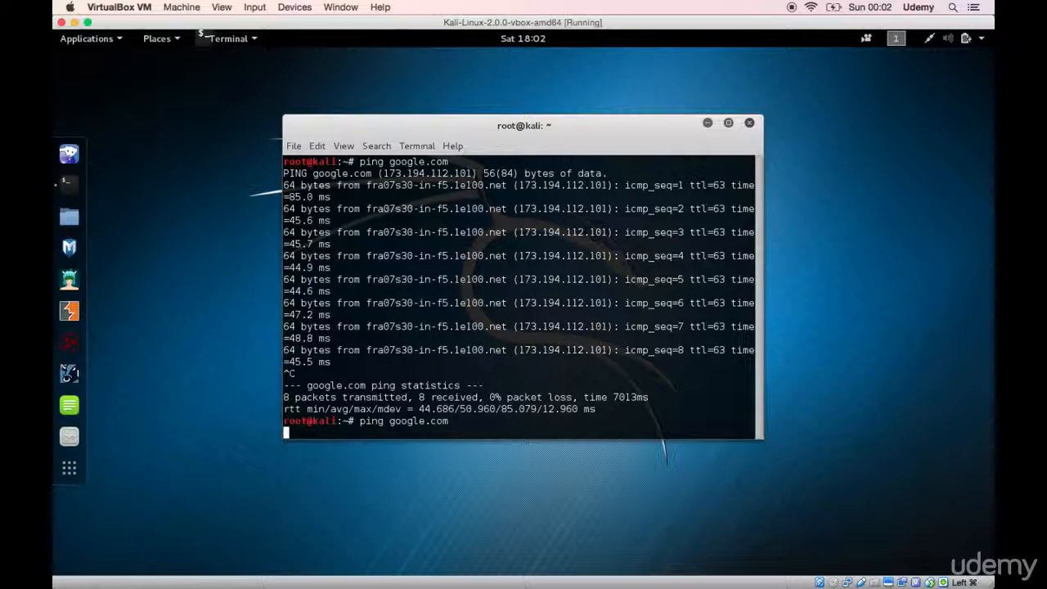
key("ctrl+c")
Step: List Kali's network interfaces with ifconfig, highlight the eth0 IPv4 address, and clear the highlight
type("ifconfig")
key("Return")
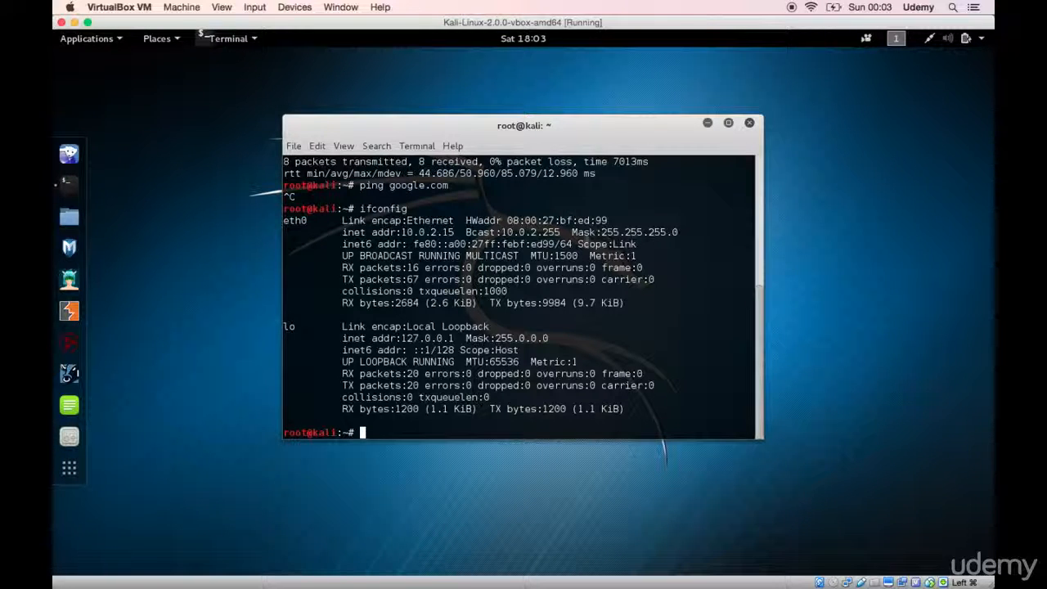
left_click_drag(455, 232, 400, 232)
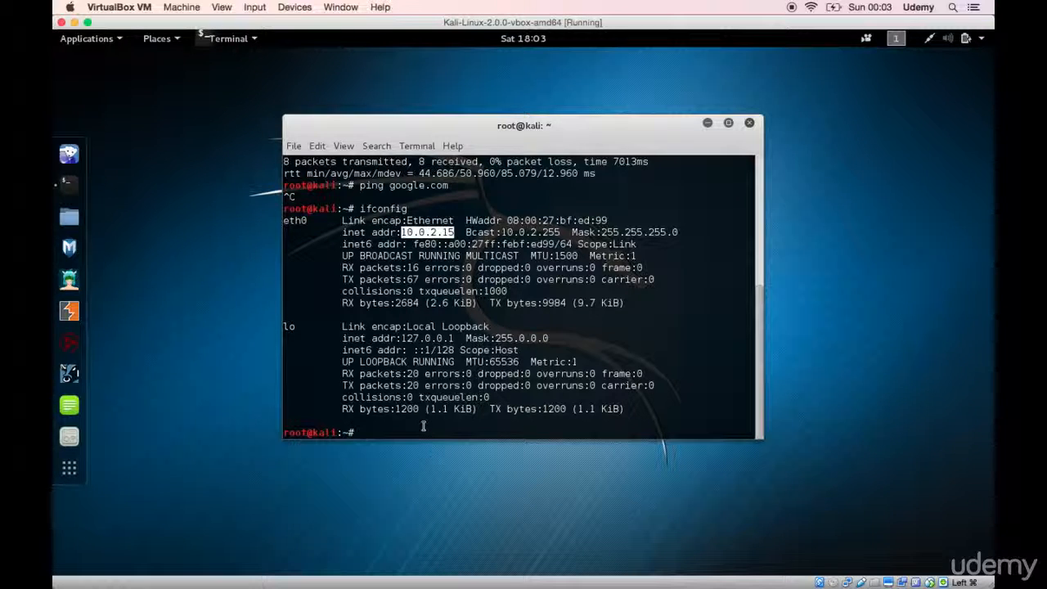
left_click(423, 426)
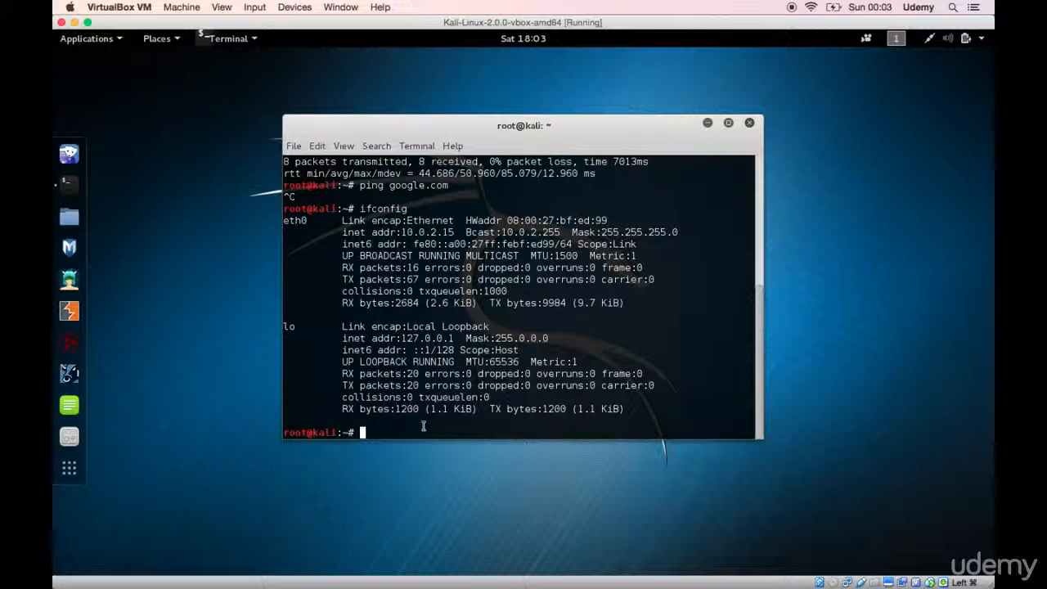
Step: Restart Kali's networking by running service network-manager restart in the terminal
type("ser")
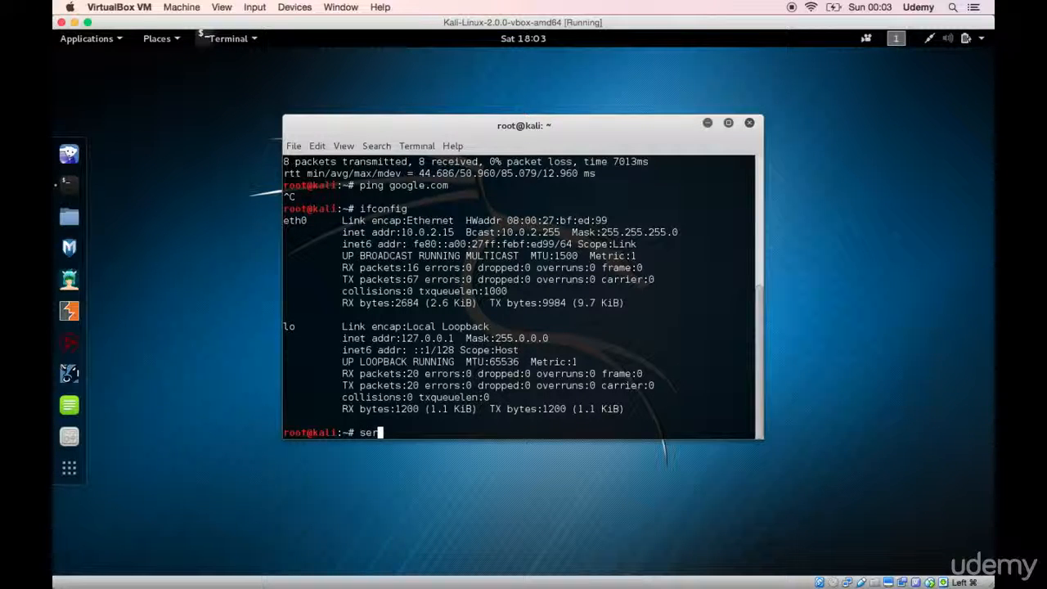
type("vice network-manager restart")
key("Return")
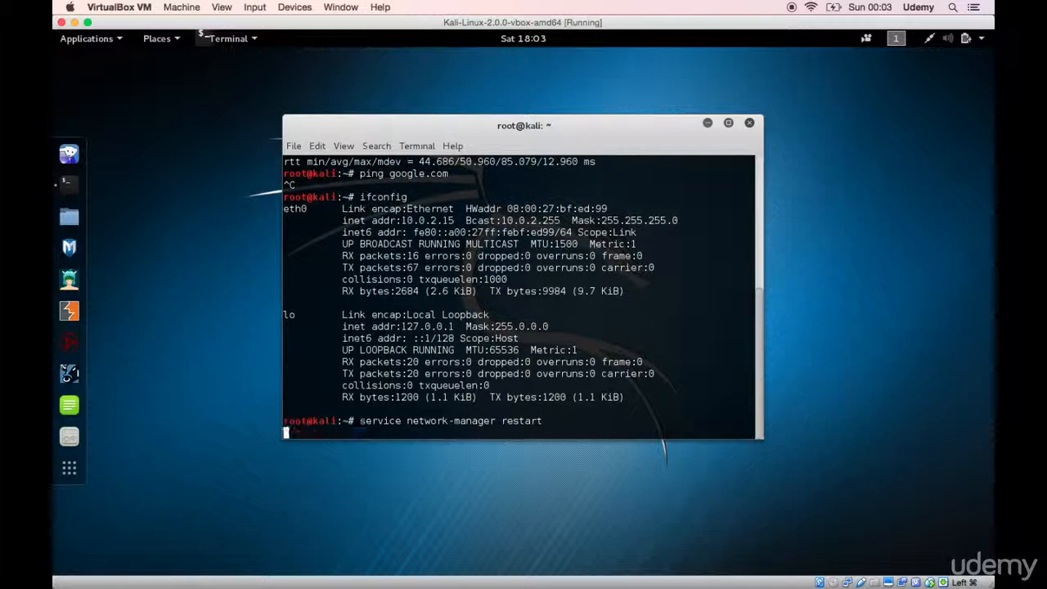
Step: Run ifconfig again after the network restart and highlight the IPv4 address assigned to eth0
type("ifconfig")
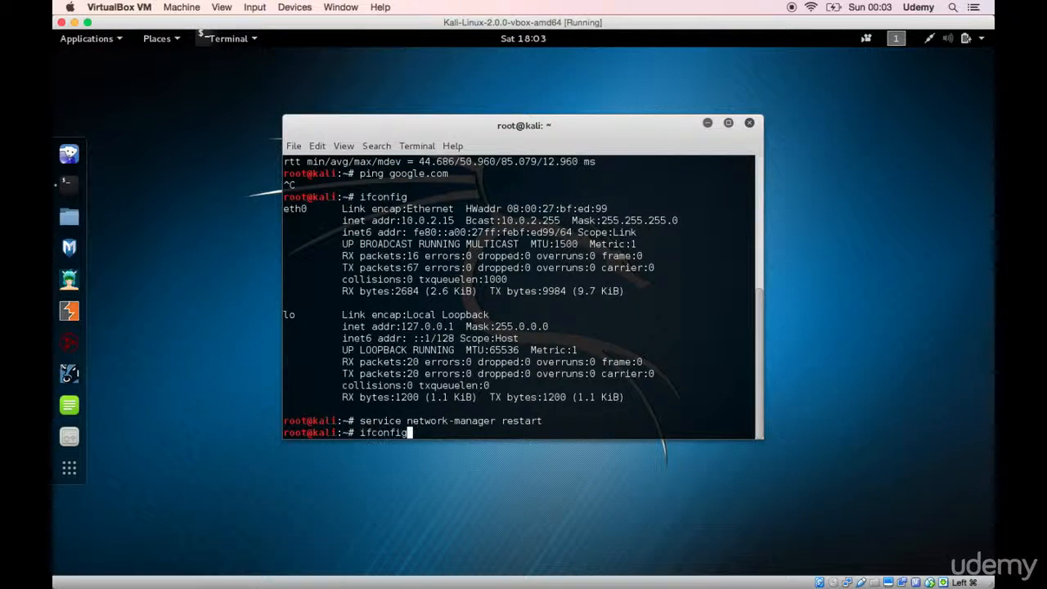
key("Return")
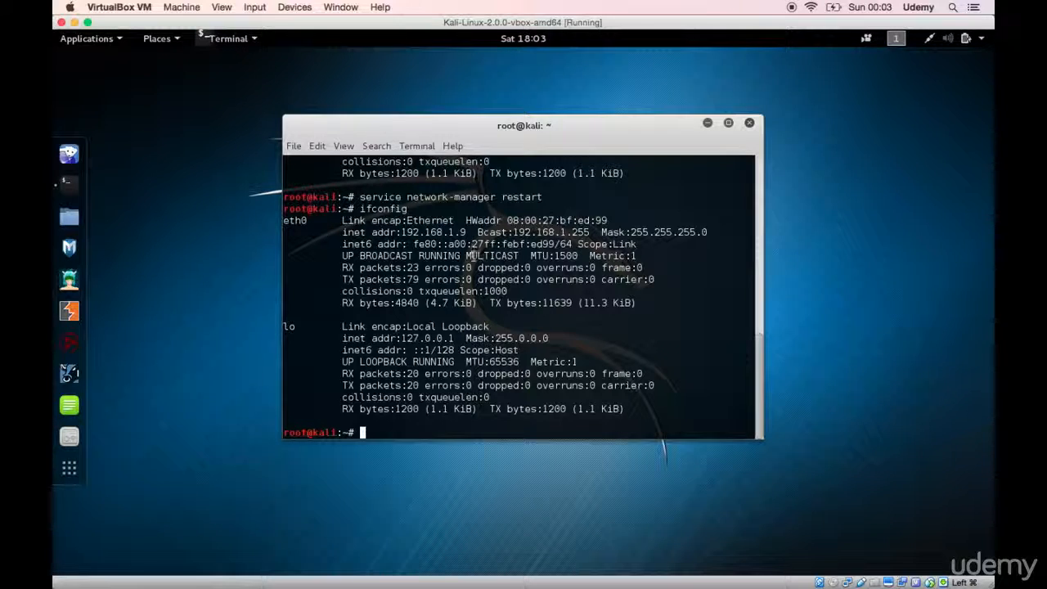
left_click_drag(467, 230, 402, 232)
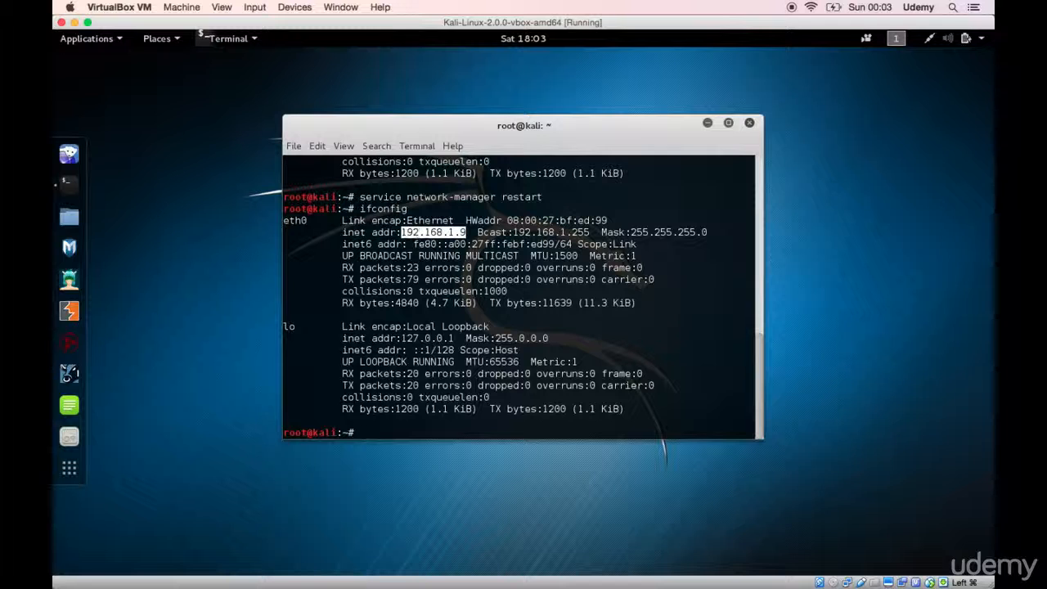
left_click(444, 432)
Step: Retest internet connectivity by pinging google.com, and stop the ping after a few replies
type("ping google.com")
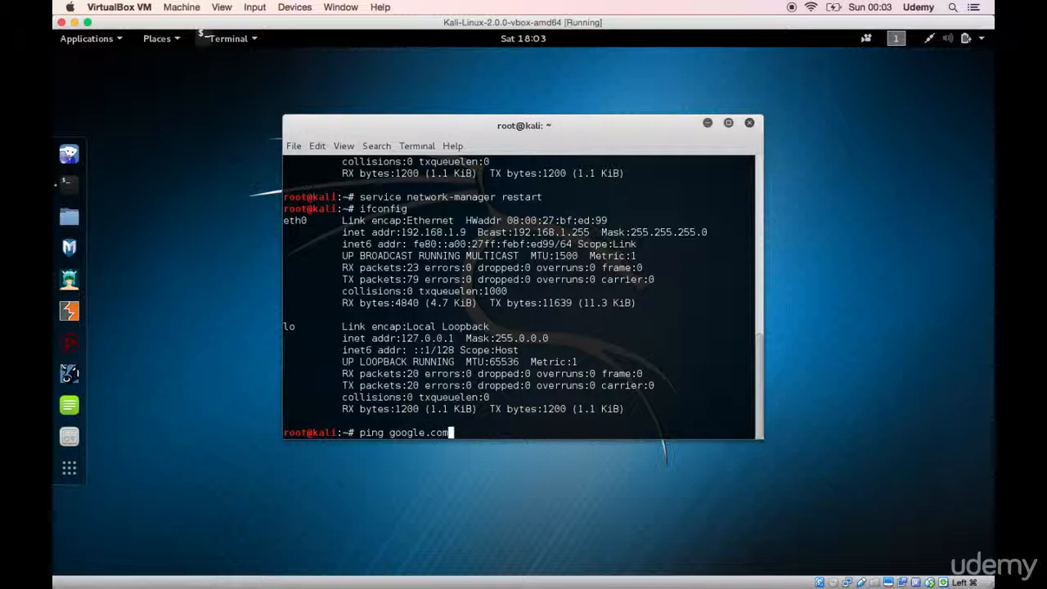
key("Return")
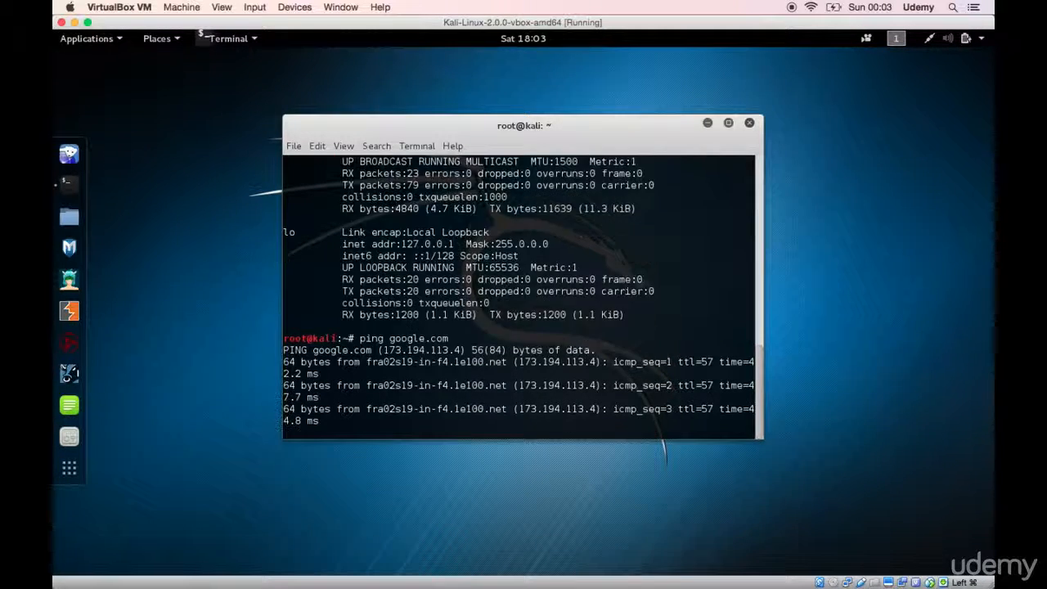
key("ctrl+c")
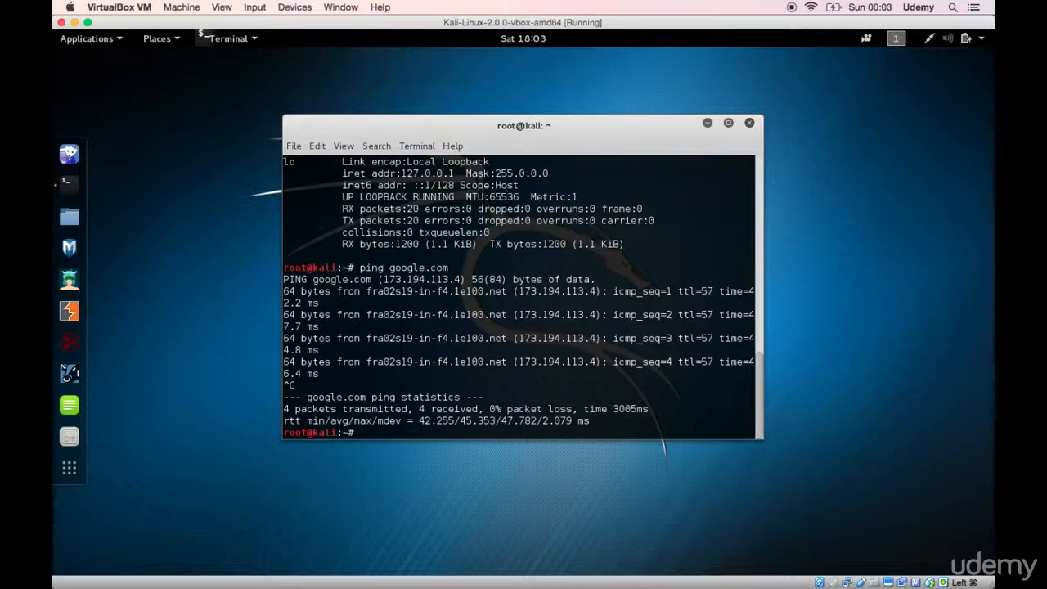